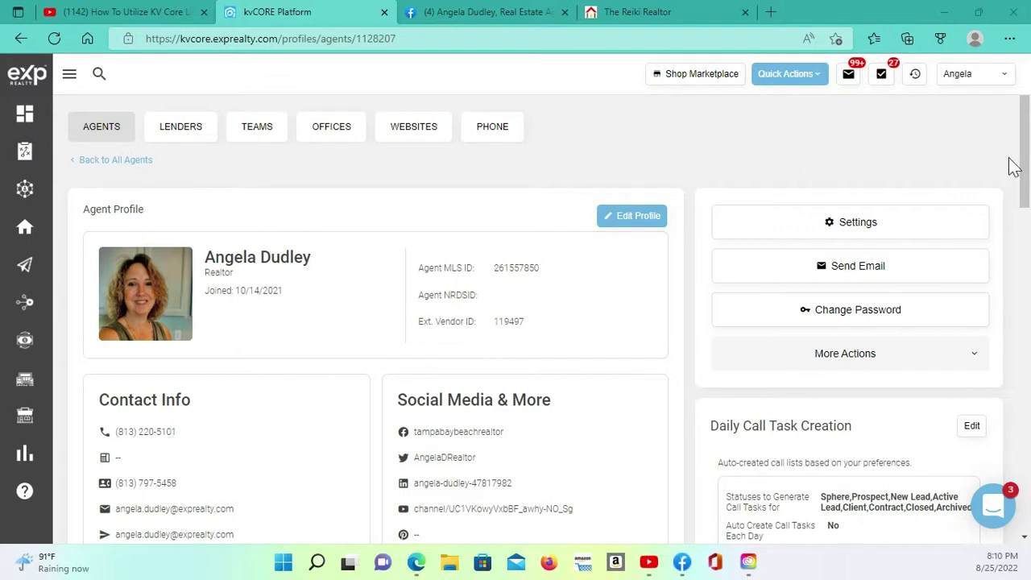
Open your own agent profile from the account options and switch it to editing mode.
{"action": "left_click", "coordinate": [1004, 81]}
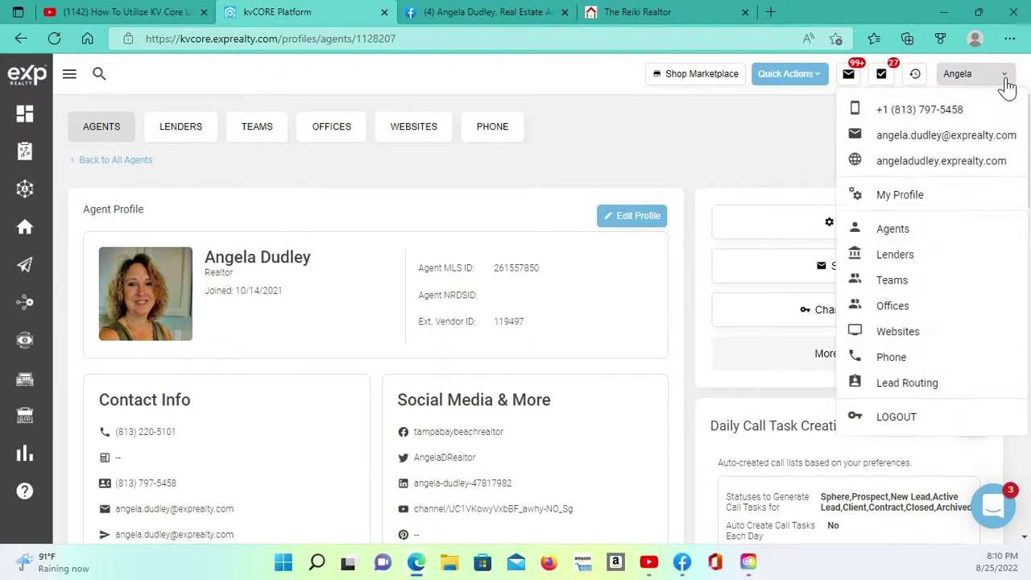
{"action": "left_click", "coordinate": [922, 201]}
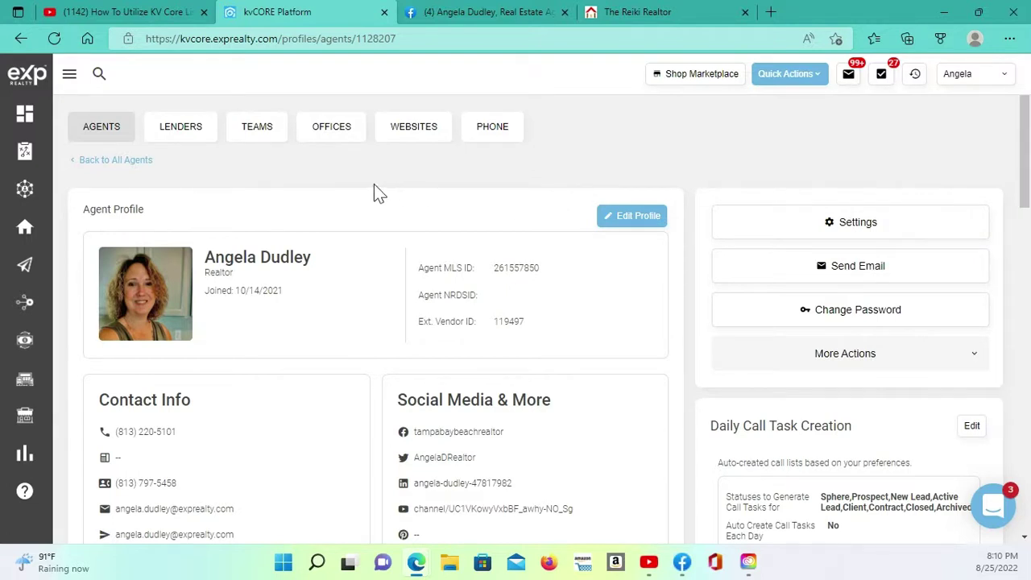
{"action": "left_click", "coordinate": [24, 115]}
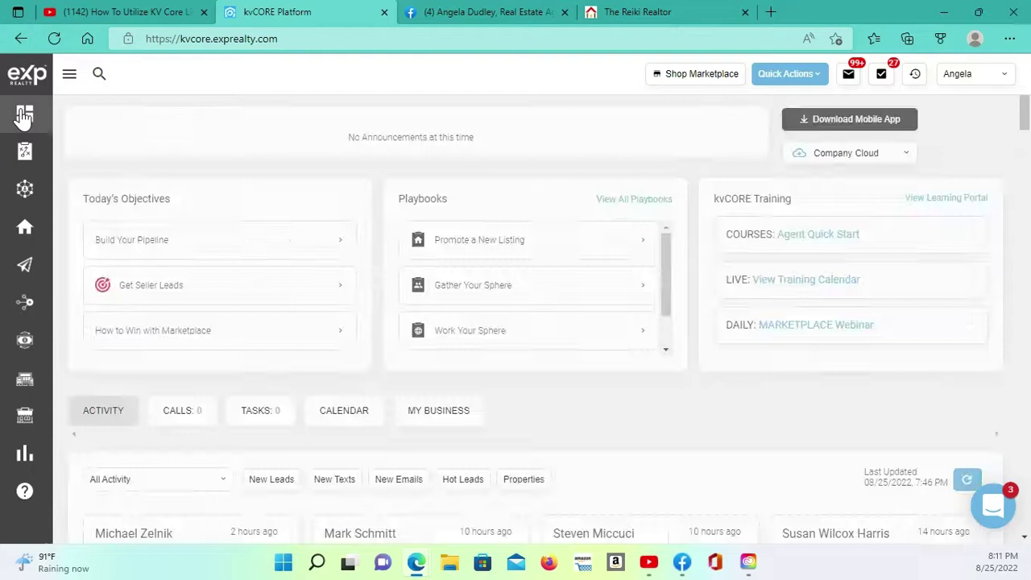
{"action": "left_click", "coordinate": [1008, 80]}
{"action": "left_click", "coordinate": [913, 190]}
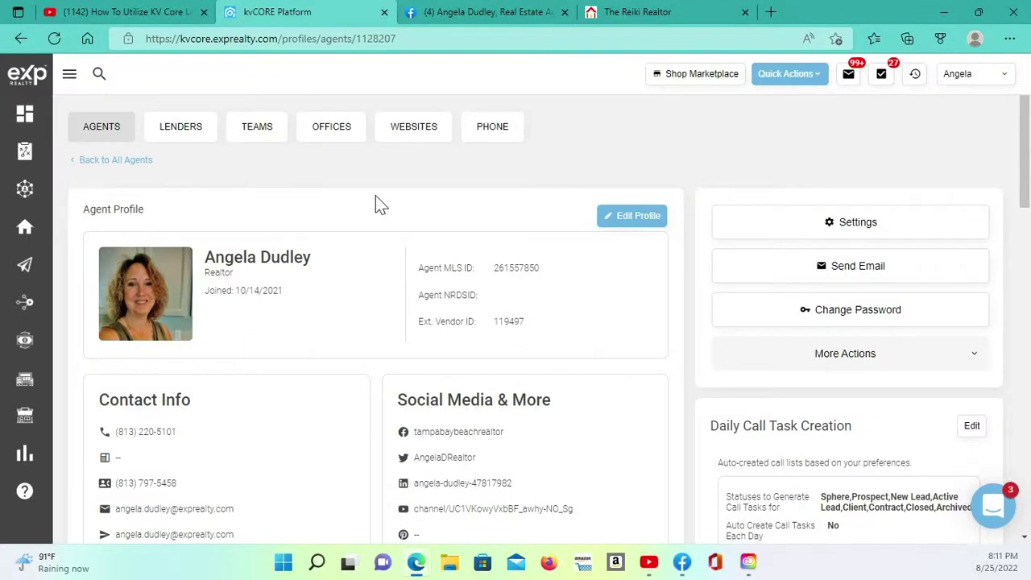
{"action": "scroll", "coordinate": [380, 204], "scroll_direction": "down", "scroll_amount": 1}
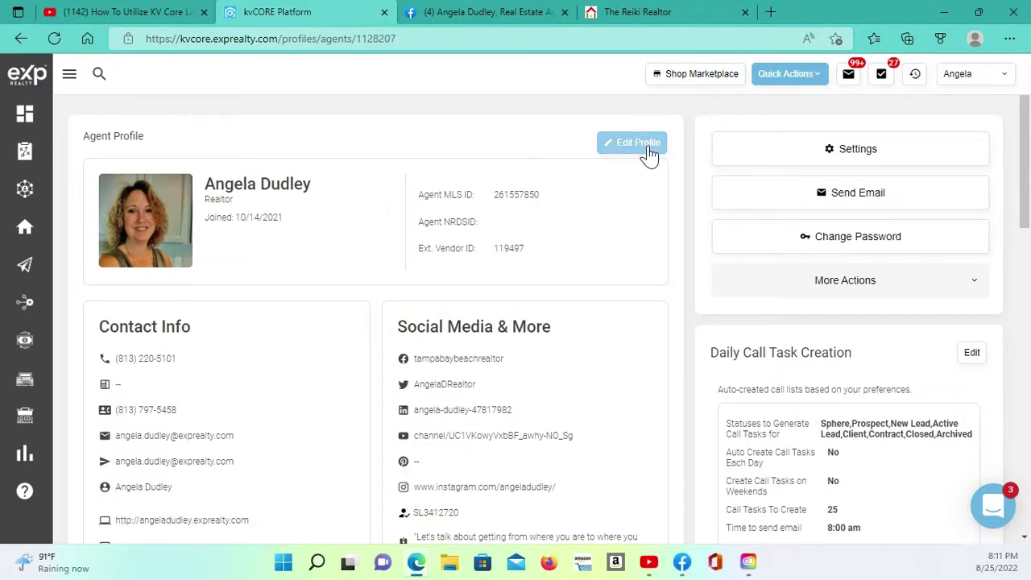
{"action": "left_click", "coordinate": [644, 145]}
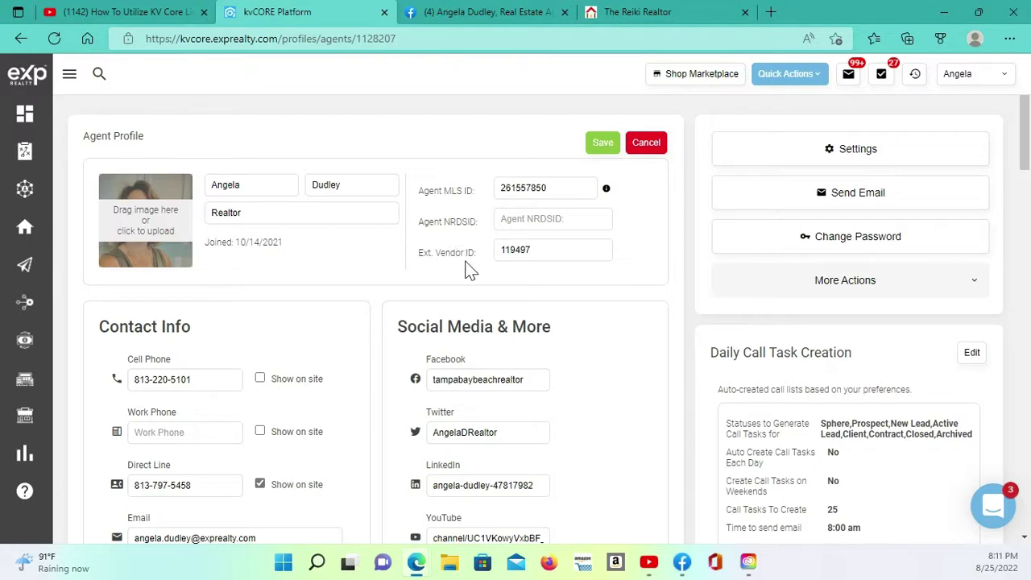
Review the editable Contact Info fields, from the phone numbers and their site visibility down to lender, designations and licenses.
{"action": "scroll", "coordinate": [327, 260], "scroll_direction": "down", "scroll_amount": 1}
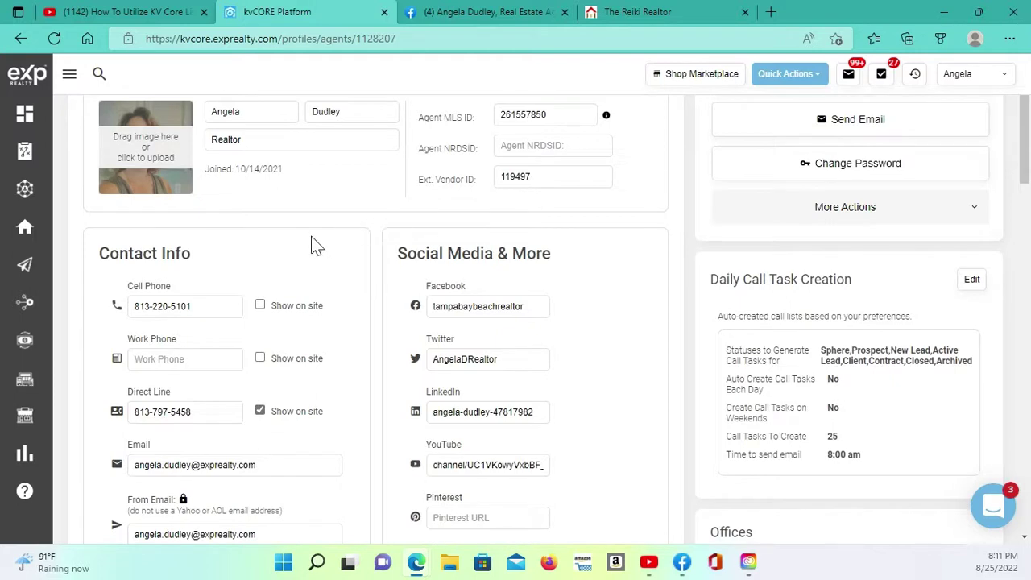
{"action": "scroll", "coordinate": [316, 246], "scroll_direction": "down", "scroll_amount": 1}
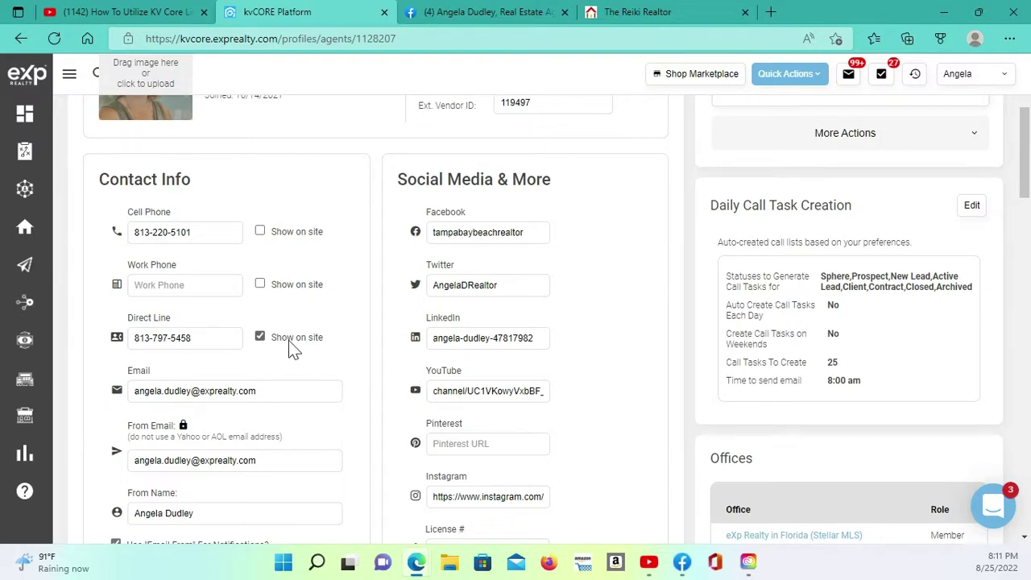
{"action": "scroll", "coordinate": [291, 345], "scroll_direction": "down", "scroll_amount": 2}
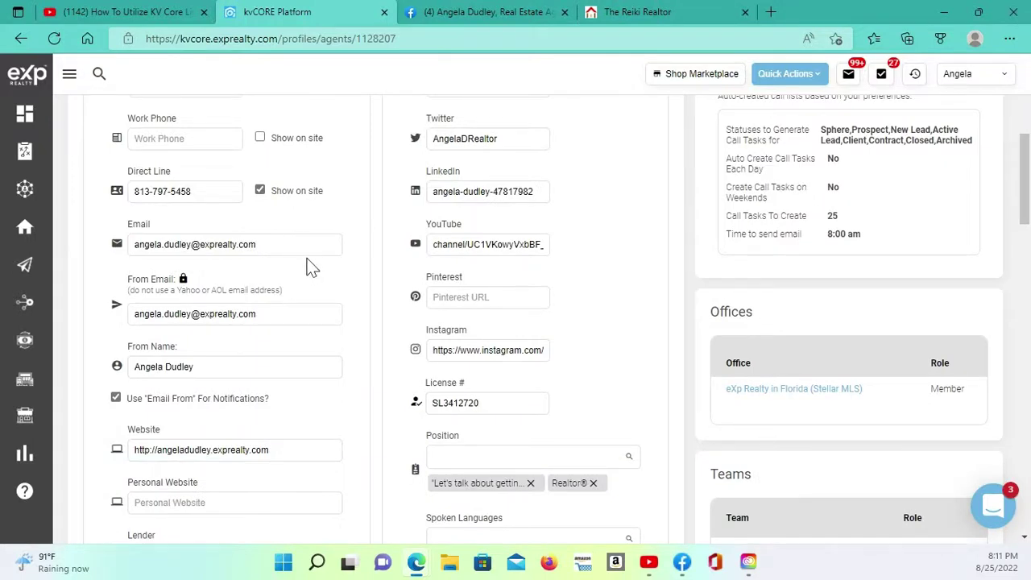
{"action": "scroll", "coordinate": [313, 270], "scroll_direction": "down", "scroll_amount": 2}
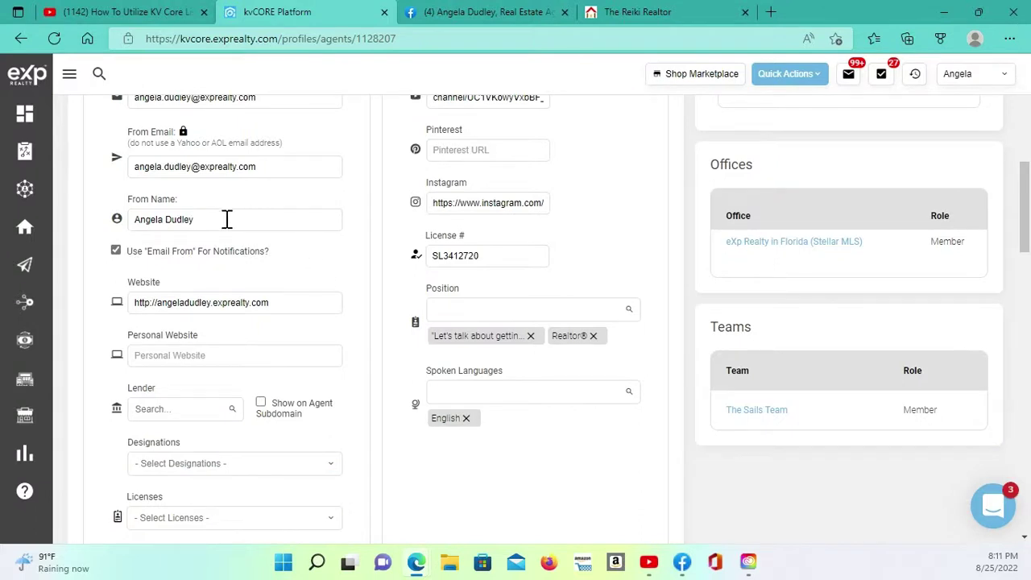
{"action": "scroll", "coordinate": [301, 301], "scroll_direction": "down", "scroll_amount": 1}
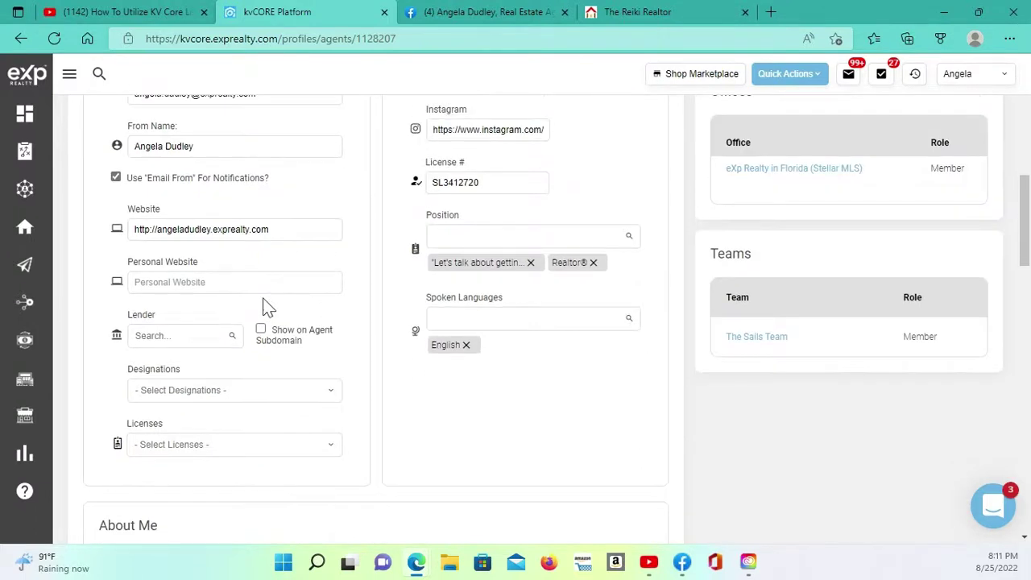
{"action": "scroll", "coordinate": [260, 279], "scroll_direction": "down", "scroll_amount": 1}
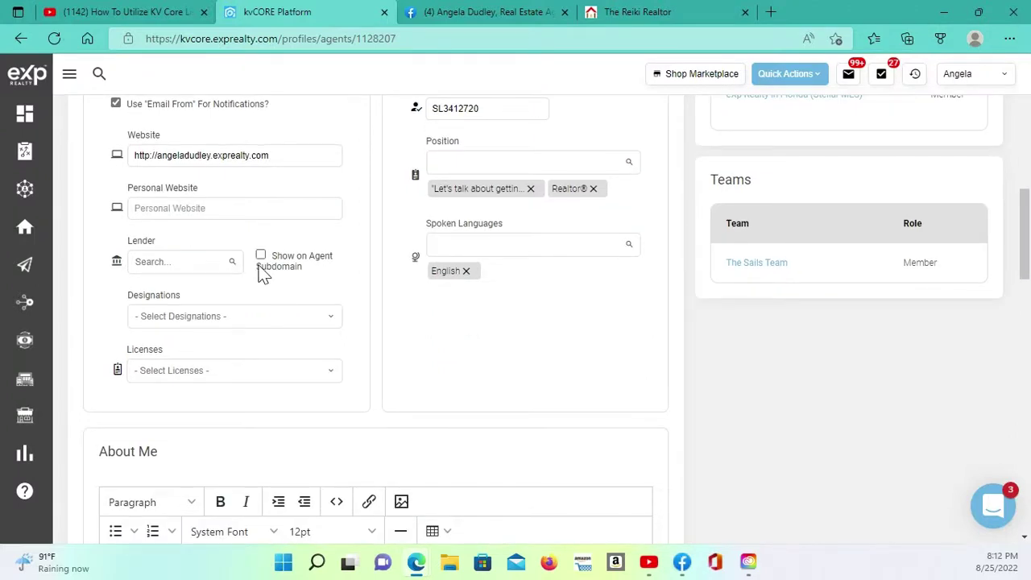
{"action": "scroll", "coordinate": [290, 287], "scroll_direction": "down", "scroll_amount": 1}
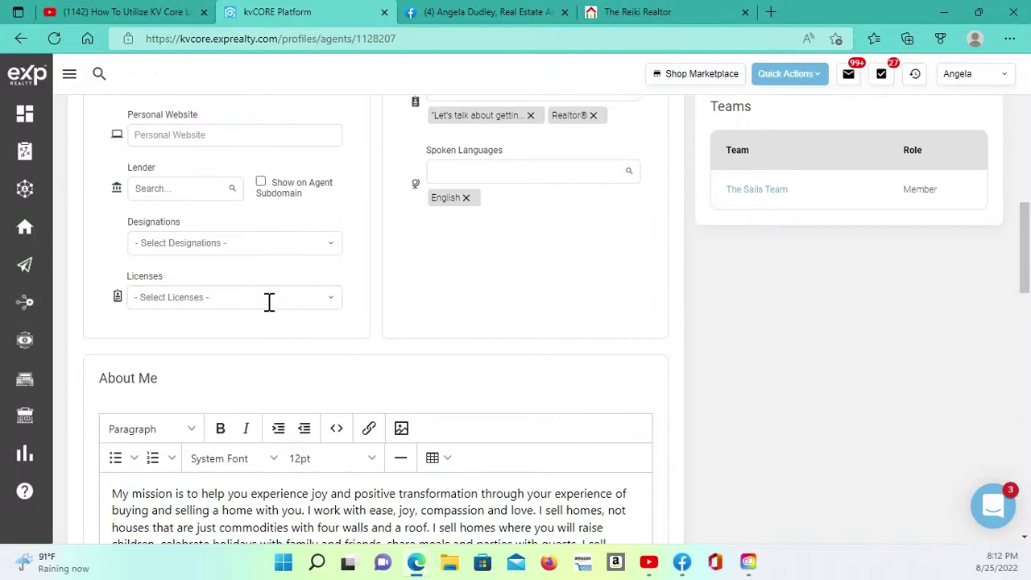
Examine the About Me text, the full email signature, and the option to include the signature on all outgoing email.
{"action": "scroll", "coordinate": [269, 310], "scroll_direction": "down", "scroll_amount": 3}
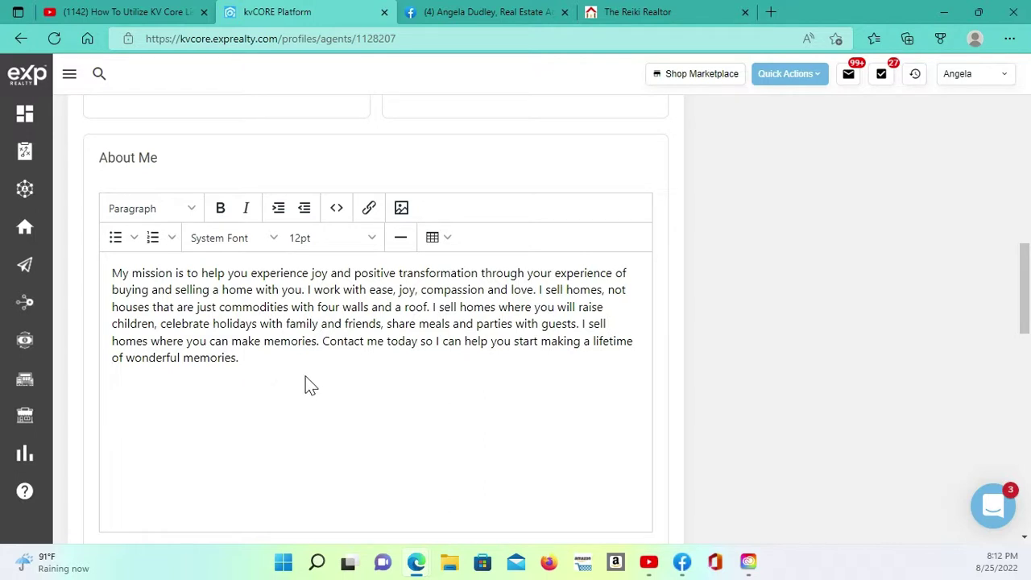
{"action": "scroll", "coordinate": [306, 384], "scroll_direction": "down", "scroll_amount": 4}
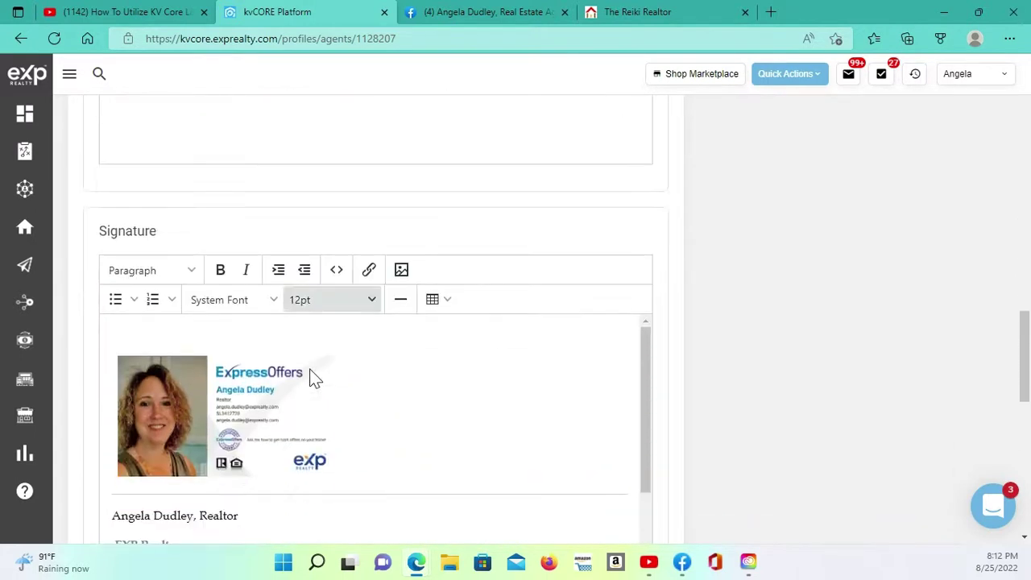
{"action": "scroll", "coordinate": [310, 372], "scroll_direction": "down", "scroll_amount": 3}
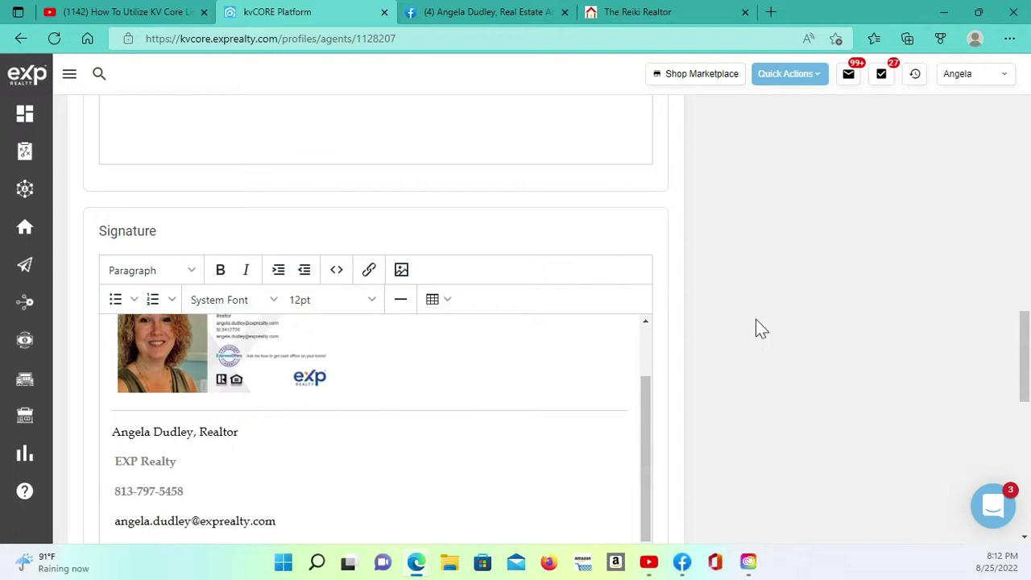
{"action": "scroll", "coordinate": [757, 323], "scroll_direction": "down", "scroll_amount": 2}
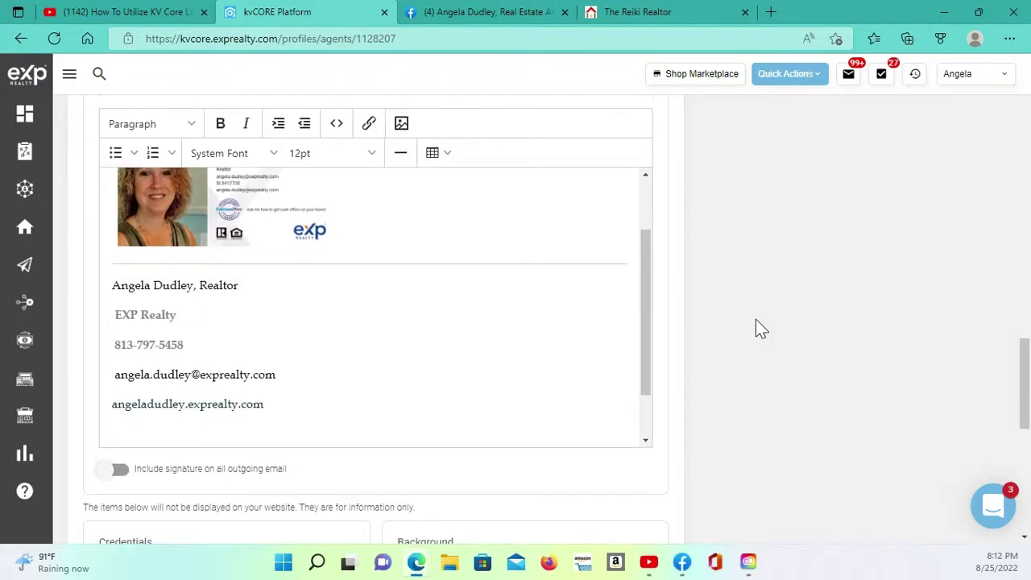
{"action": "left_click", "coordinate": [647, 303]}
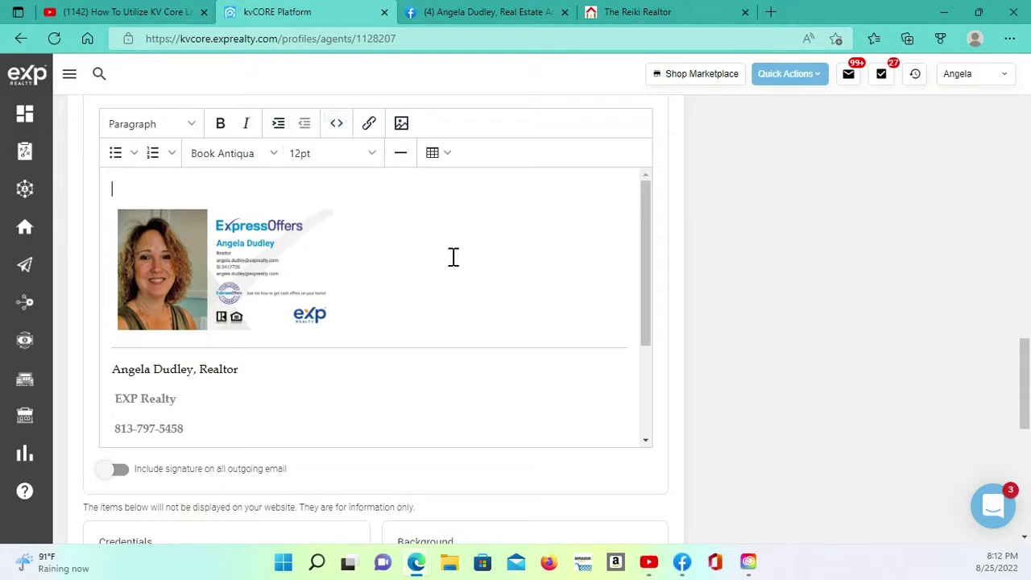
{"action": "scroll", "coordinate": [454, 256], "scroll_direction": "down", "scroll_amount": 2}
{"action": "scroll", "coordinate": [454, 256], "scroll_direction": "down", "scroll_amount": 5}
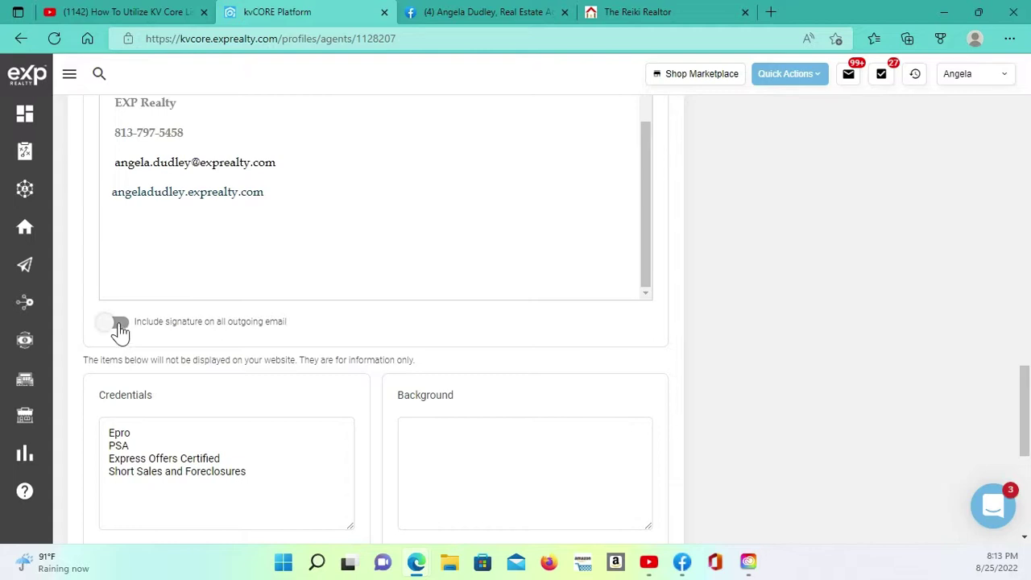
Review the information-only Credentials, Background, Education, Experience, Achievements and Community Involvement sections.
{"action": "scroll", "coordinate": [242, 339], "scroll_direction": "down", "scroll_amount": 1}
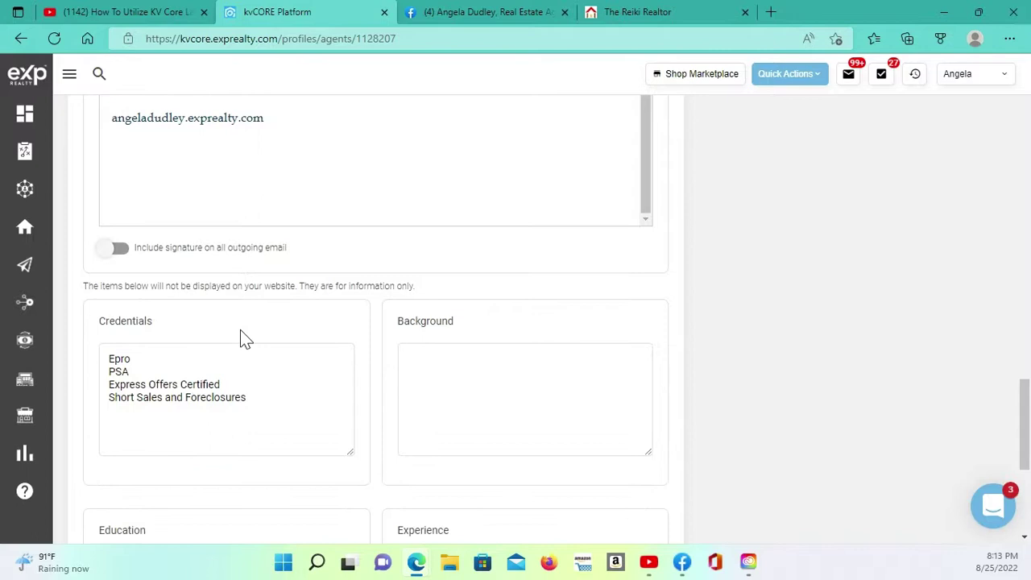
{"action": "scroll", "coordinate": [536, 392], "scroll_direction": "down", "scroll_amount": 3}
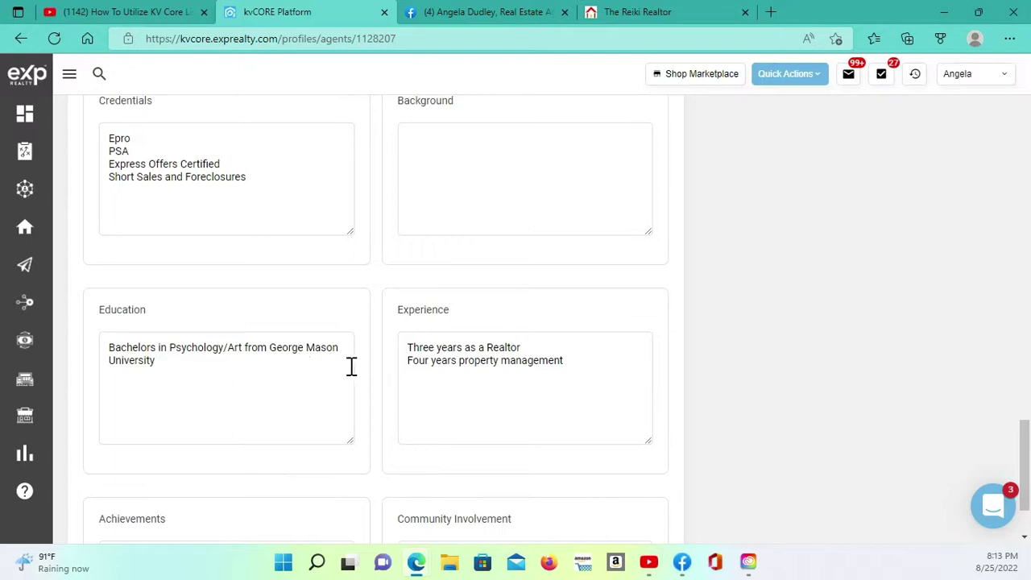
{"action": "scroll", "coordinate": [351, 367], "scroll_direction": "down", "scroll_amount": 2}
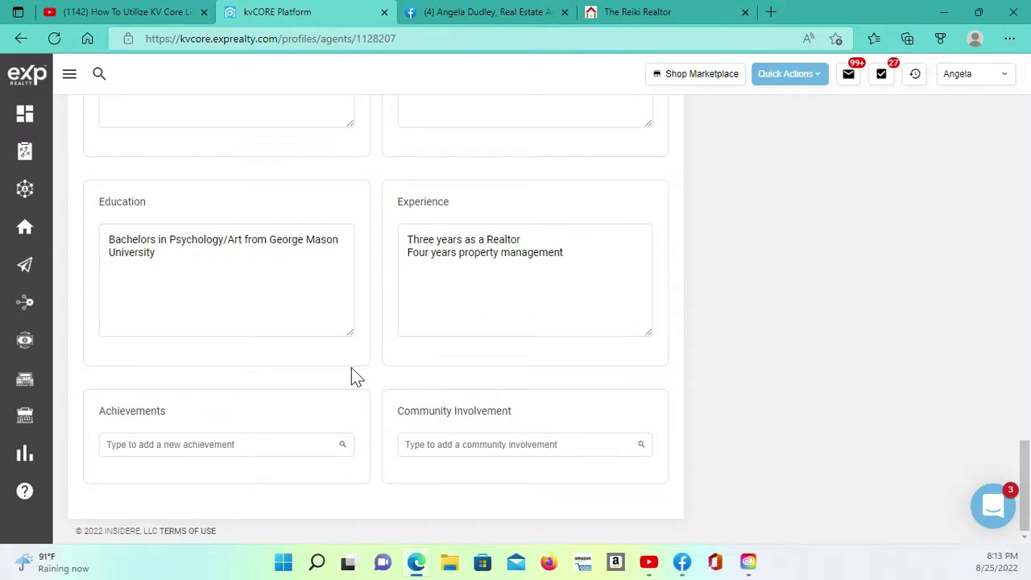
Compare the Facebook entry under Social Media & More with the business page's web address on Facebook, and return to the profile.
{"action": "scroll", "coordinate": [351, 368], "scroll_direction": "up", "scroll_amount": 8}
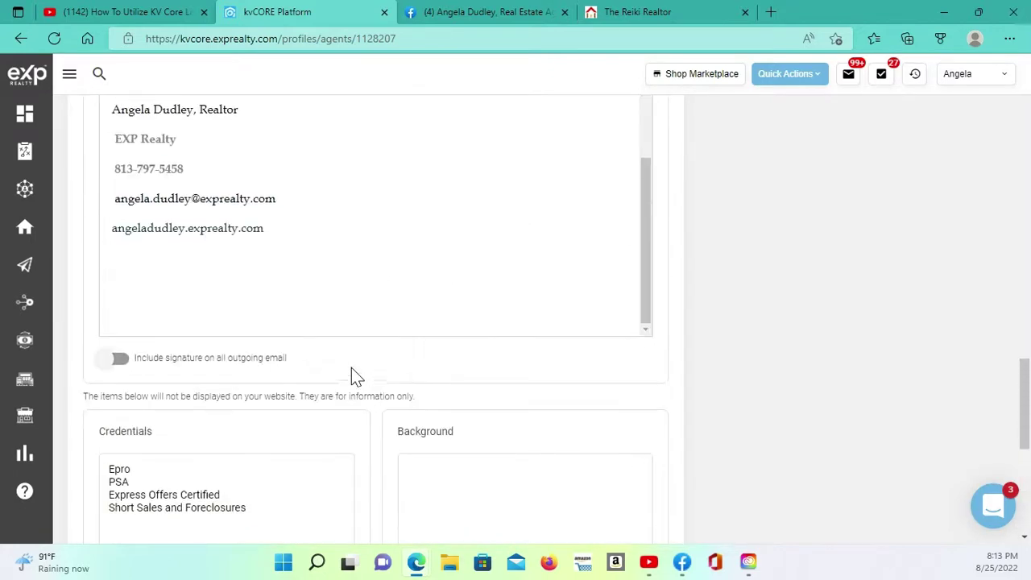
{"action": "scroll", "coordinate": [351, 369], "scroll_direction": "up", "scroll_amount": 10}
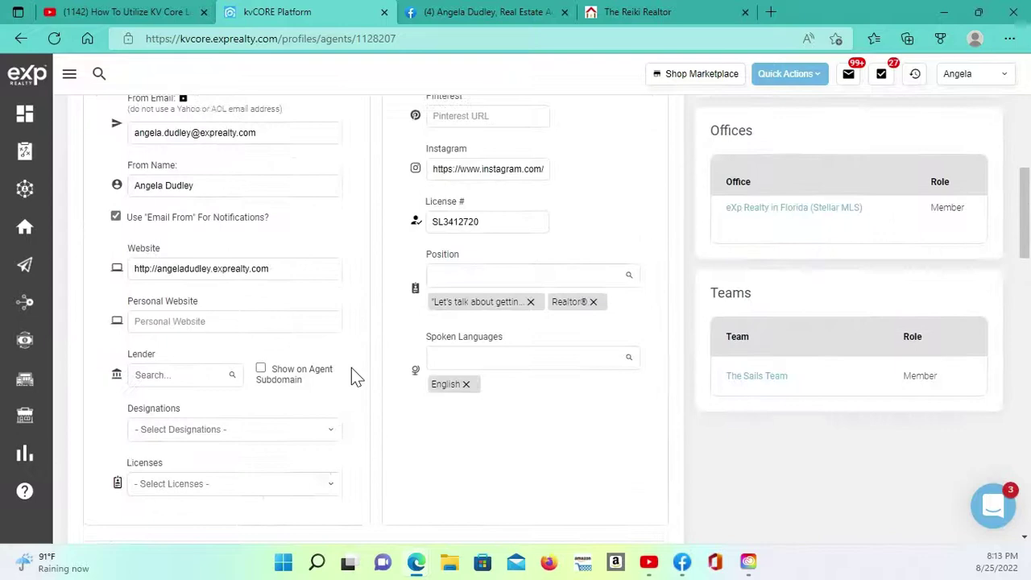
{"action": "scroll", "coordinate": [351, 369], "scroll_direction": "up", "scroll_amount": 4}
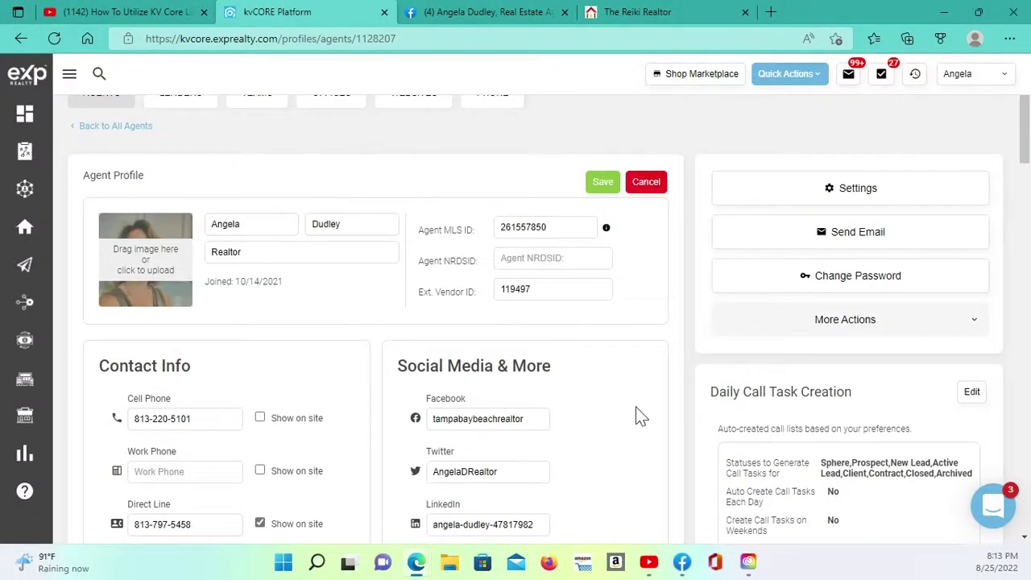
{"action": "scroll", "coordinate": [602, 415], "scroll_direction": "down", "scroll_amount": 2}
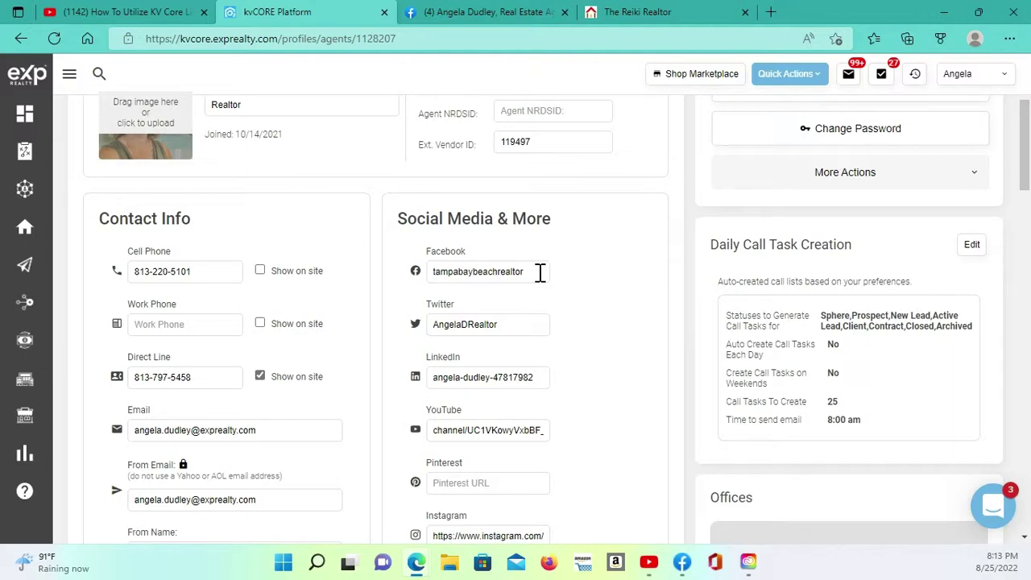
{"action": "left_click", "coordinate": [505, 13]}
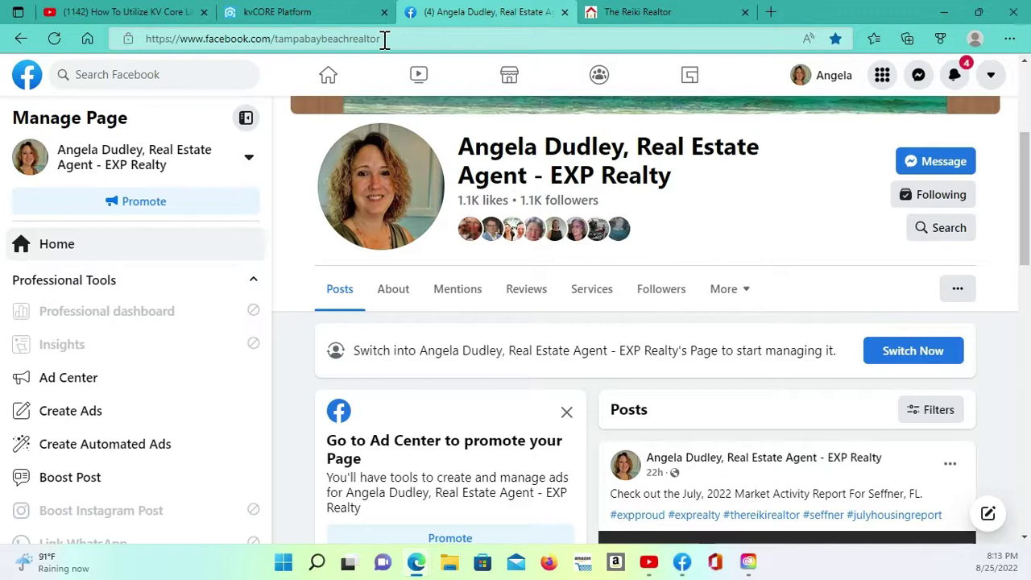
{"action": "left_click", "coordinate": [339, 16]}
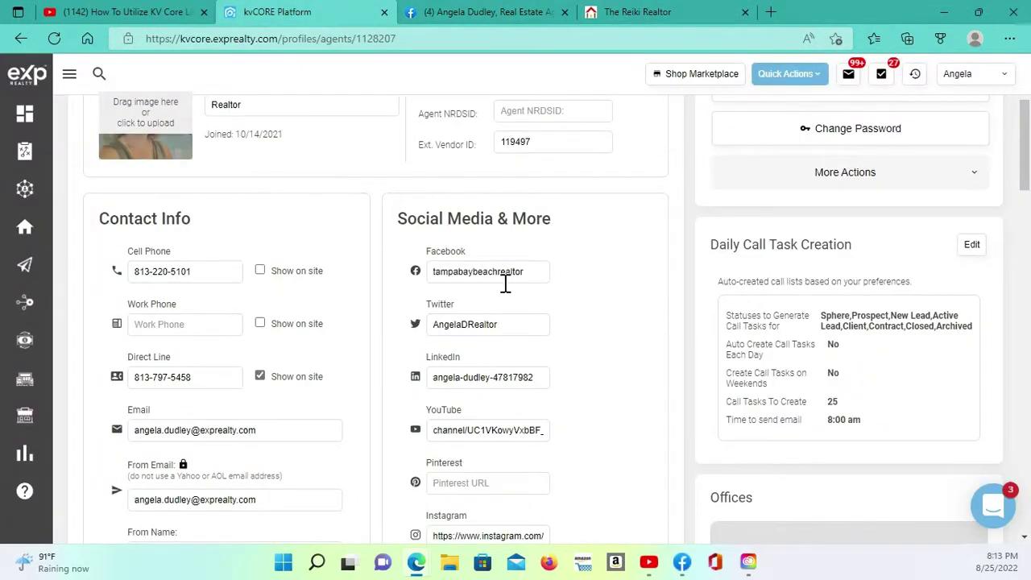
Review the remaining Social Media & More entries, from Twitter and LinkedIn down to license number, position and spoken languages.
{"action": "scroll", "coordinate": [575, 465], "scroll_direction": "down", "scroll_amount": 1}
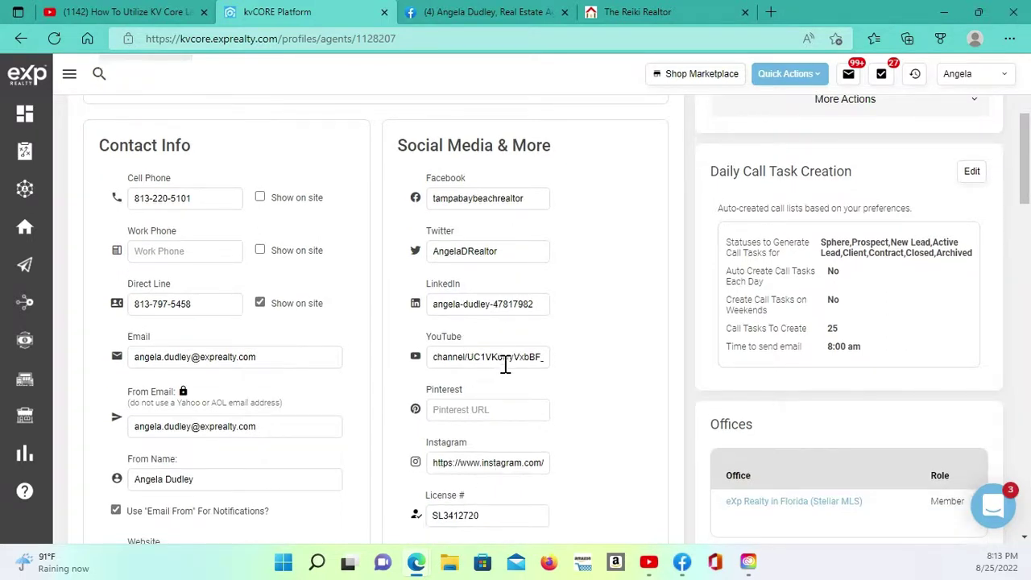
{"action": "scroll", "coordinate": [637, 376], "scroll_direction": "down", "scroll_amount": 2}
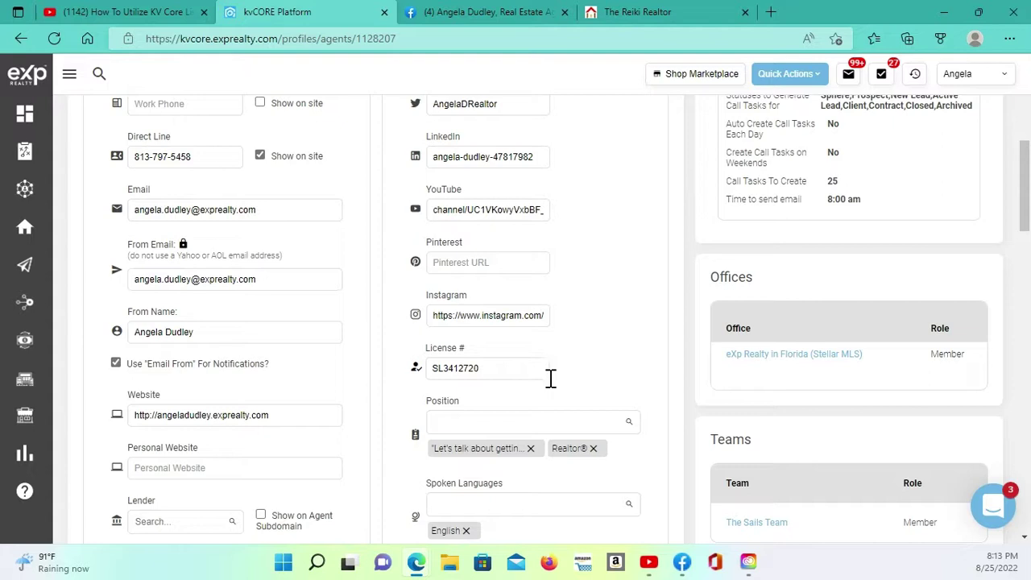
{"action": "scroll", "coordinate": [564, 366], "scroll_direction": "down", "scroll_amount": 3}
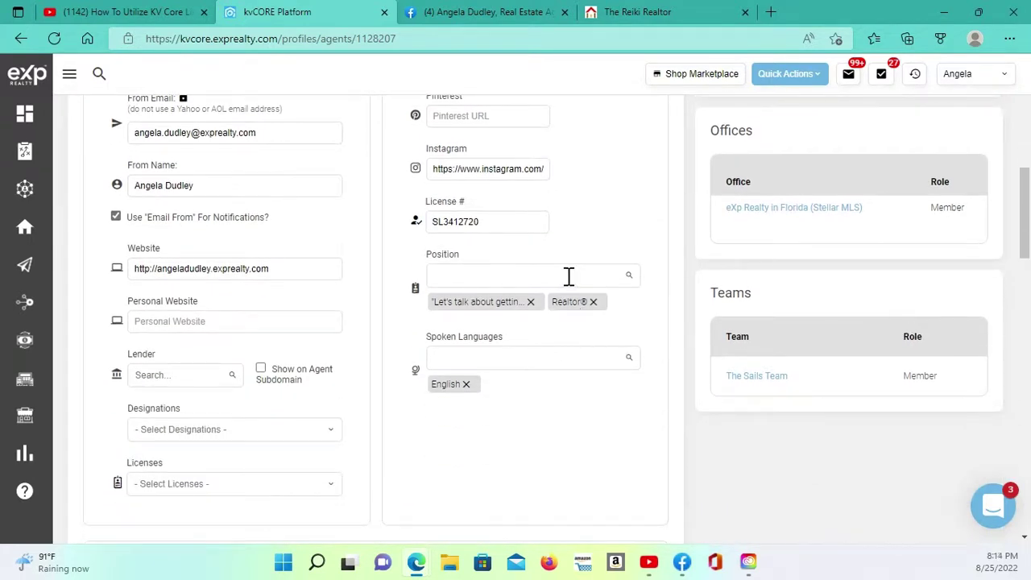
Browse the available taglines and titles for Position, and close the list without choosing one.
{"action": "left_click", "coordinate": [520, 275]}
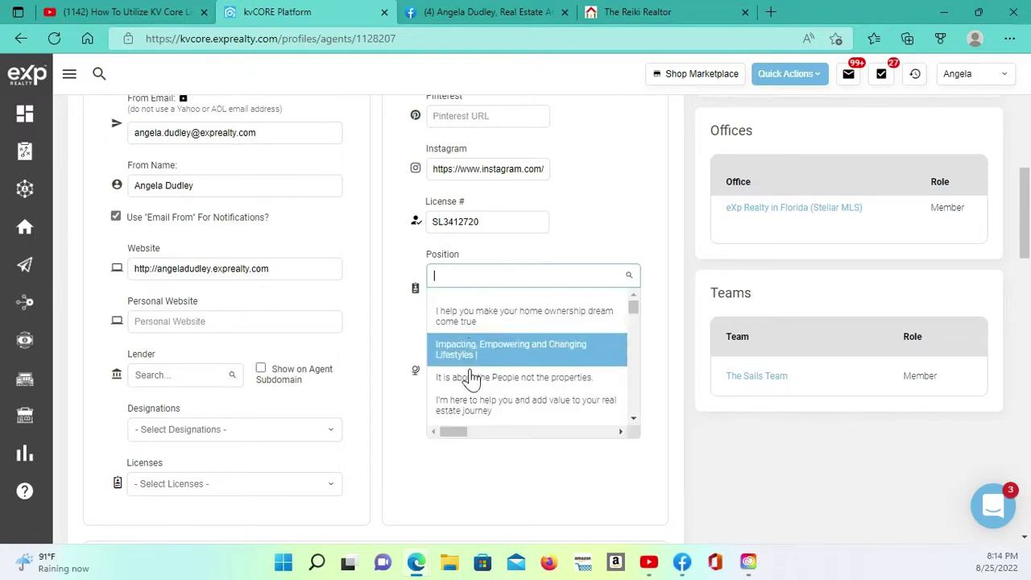
{"action": "scroll", "coordinate": [505, 306], "scroll_direction": "down", "scroll_amount": 3}
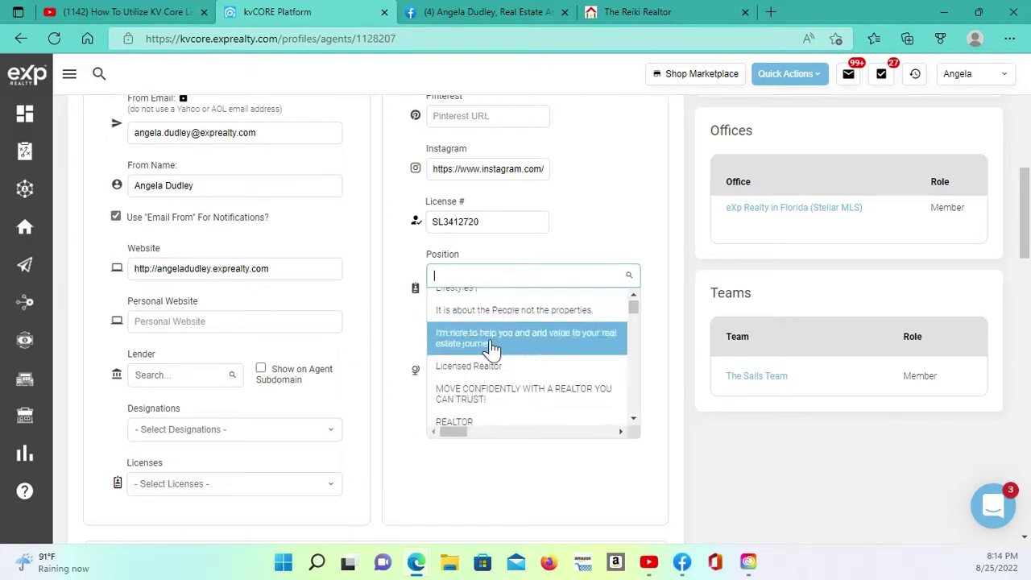
{"action": "scroll", "coordinate": [493, 352], "scroll_direction": "down", "scroll_amount": 1}
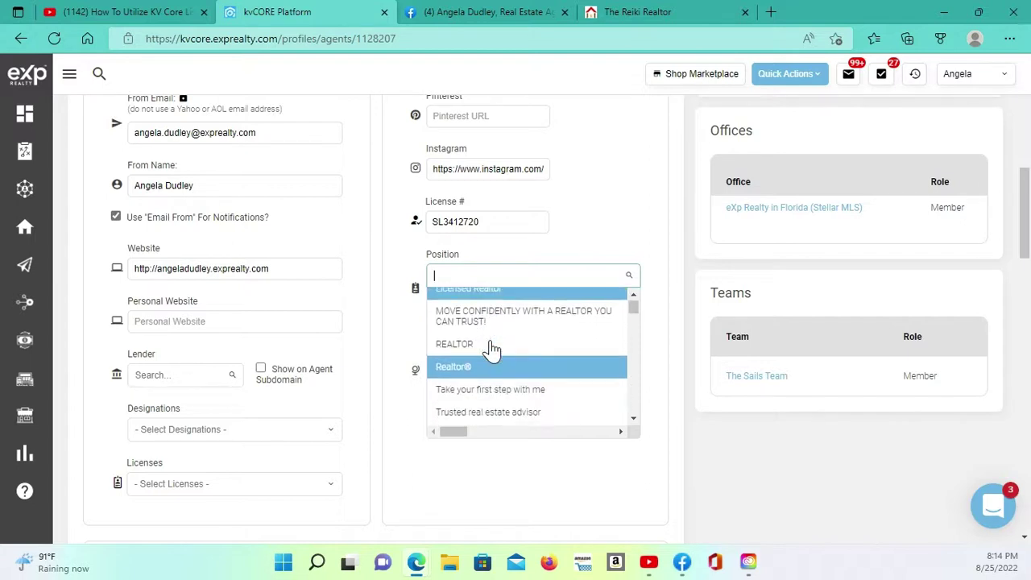
{"action": "scroll", "coordinate": [493, 352], "scroll_direction": "down", "scroll_amount": 5}
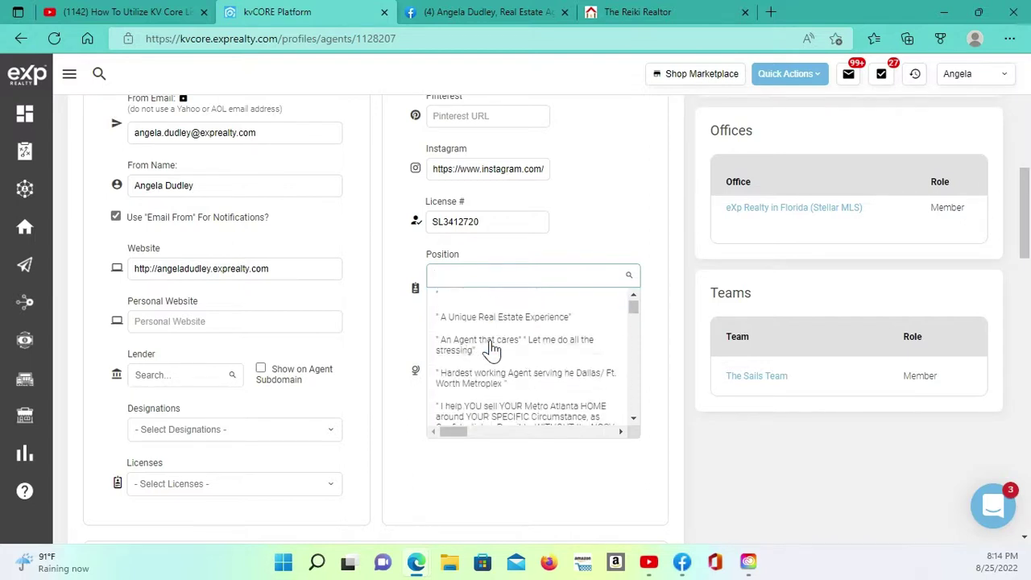
{"action": "scroll", "coordinate": [493, 351], "scroll_direction": "down", "scroll_amount": 3}
{"action": "scroll", "coordinate": [493, 351], "scroll_direction": "up", "scroll_amount": 1}
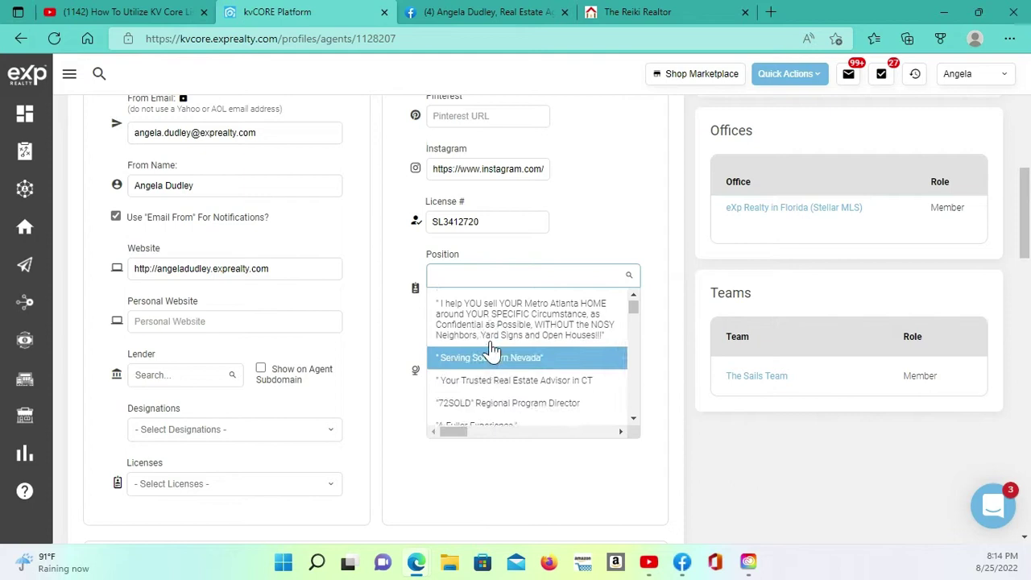
{"action": "scroll", "coordinate": [493, 352], "scroll_direction": "down", "scroll_amount": 6}
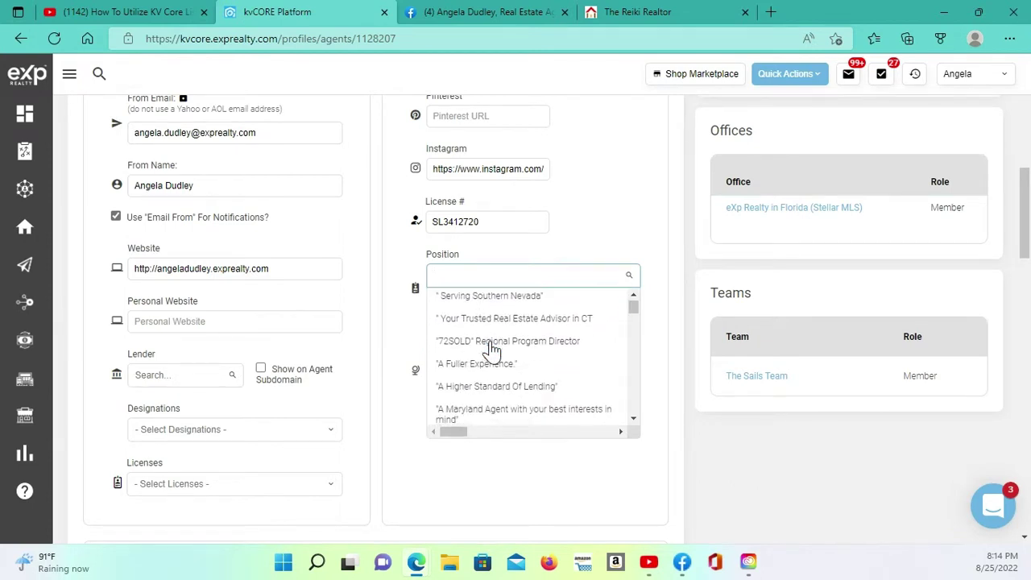
{"action": "scroll", "coordinate": [493, 351], "scroll_direction": "down", "scroll_amount": 8}
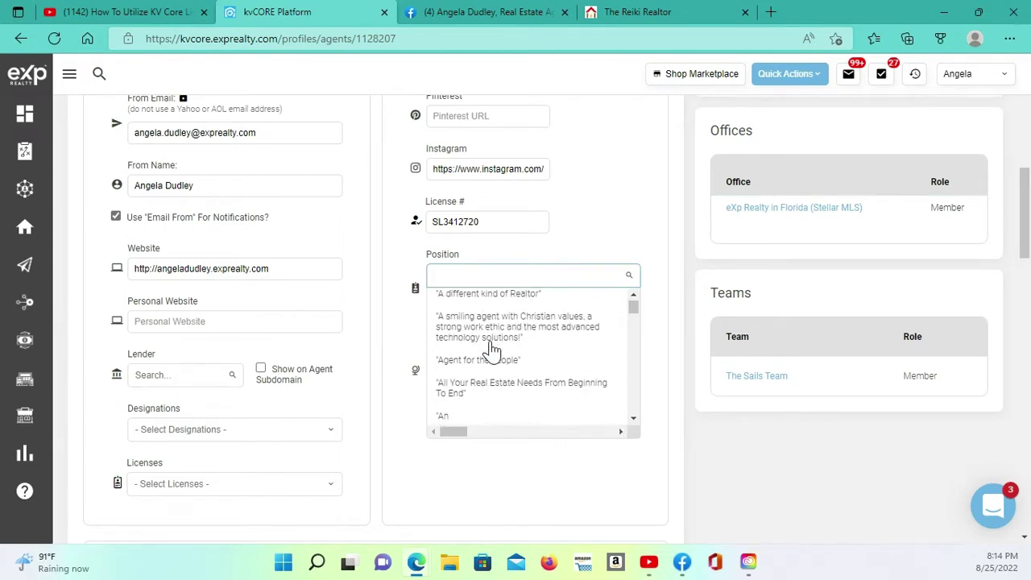
{"action": "scroll", "coordinate": [493, 352], "scroll_direction": "down", "scroll_amount": 10}
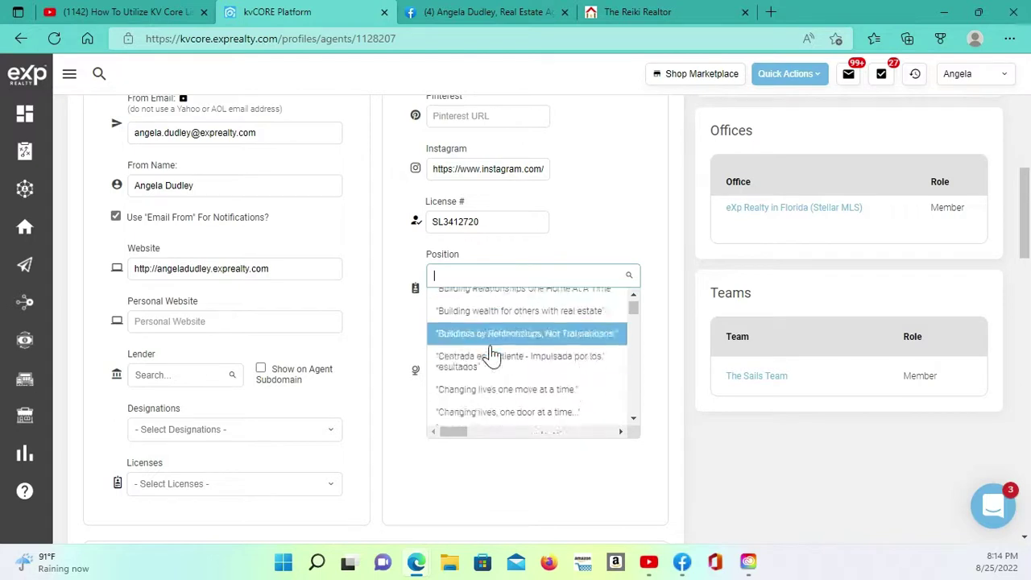
{"action": "scroll", "coordinate": [504, 387], "scroll_direction": "down", "scroll_amount": 10}
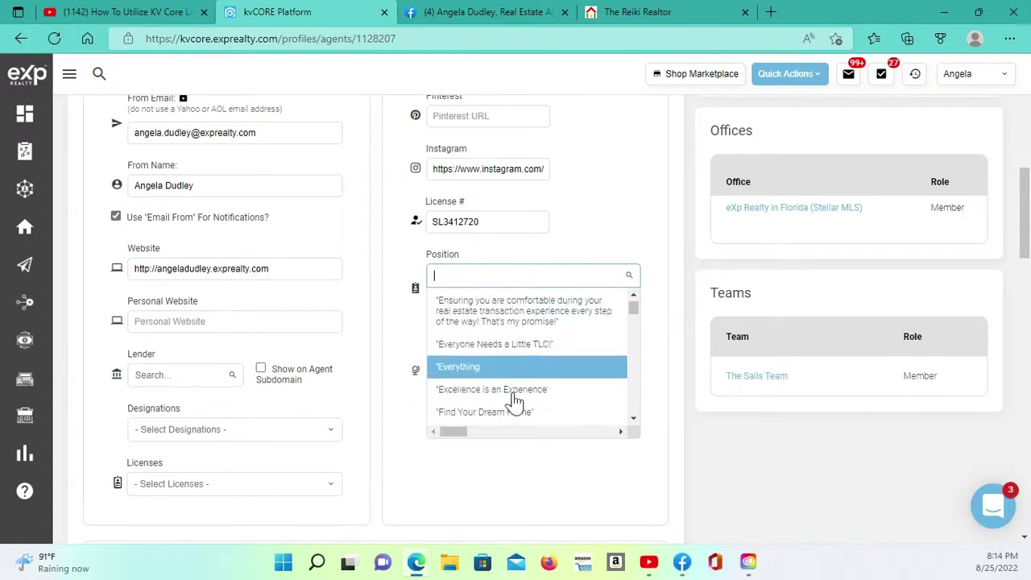
{"action": "mouse_move", "coordinate": [632, 304]}
{"action": "left_mouse_down"}
{"action": "mouse_move", "coordinate": [631, 427]}
{"action": "mouse_move", "coordinate": [636, 299]}
{"action": "left_mouse_up"}
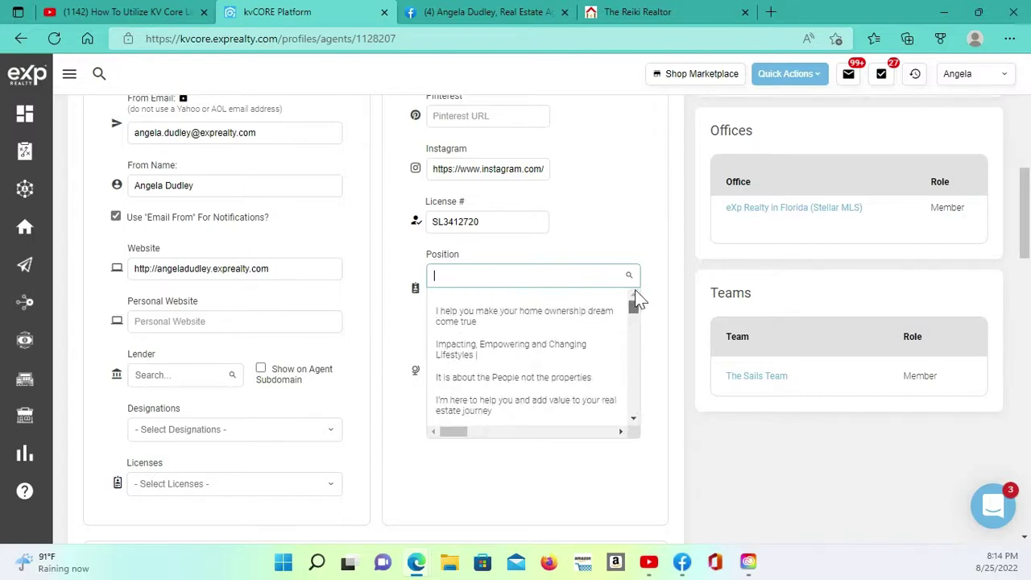
{"action": "left_click", "coordinate": [653, 214]}
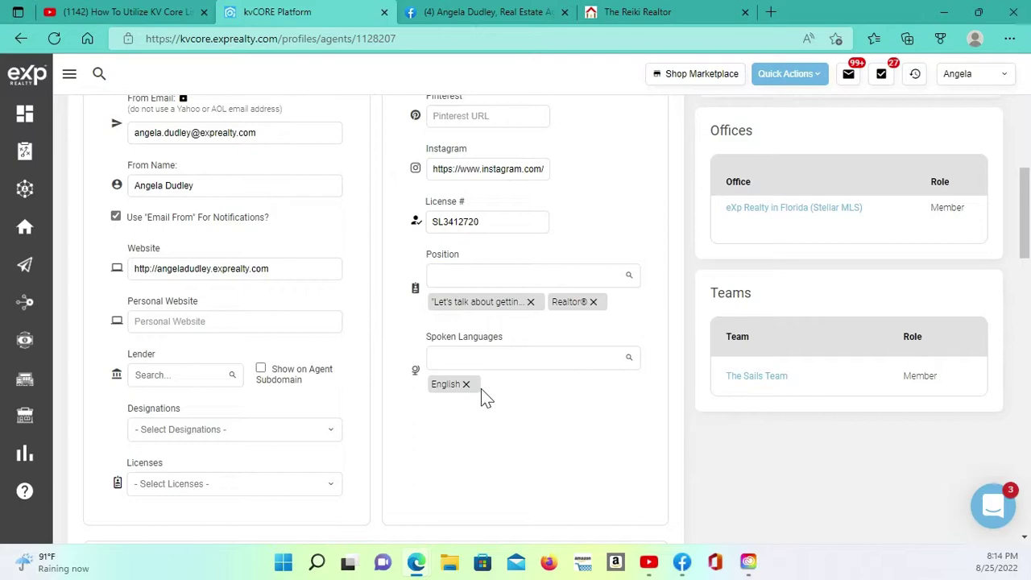
Save the agent profile and leave edit mode.
{"action": "scroll", "coordinate": [620, 437], "scroll_direction": "up", "scroll_amount": 2}
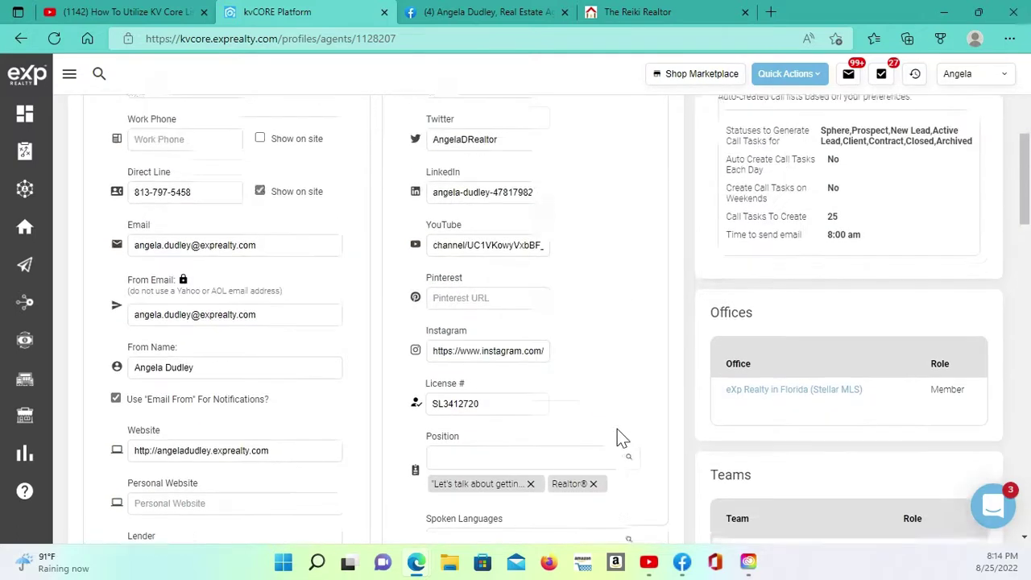
{"action": "scroll", "coordinate": [620, 437], "scroll_direction": "up", "scroll_amount": 1}
{"action": "scroll", "coordinate": [620, 438], "scroll_direction": "up", "scroll_amount": 2}
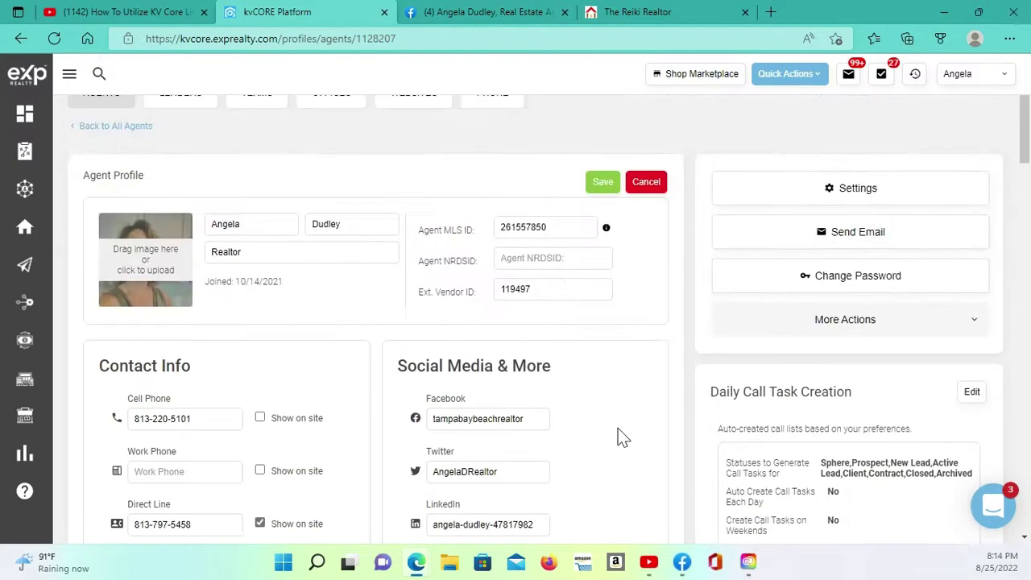
{"action": "left_click", "coordinate": [600, 185]}
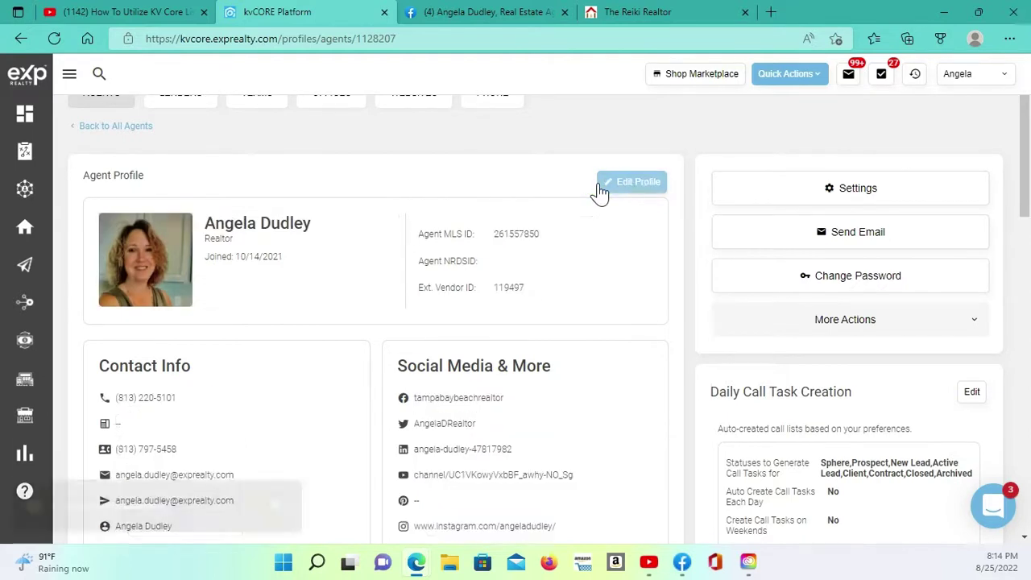
Examine the Daily Call Task Creation settings for automatic tasks, weekends, statuses, task number and email time, and close them unchanged.
{"action": "scroll", "coordinate": [922, 367], "scroll_direction": "down", "scroll_amount": 1}
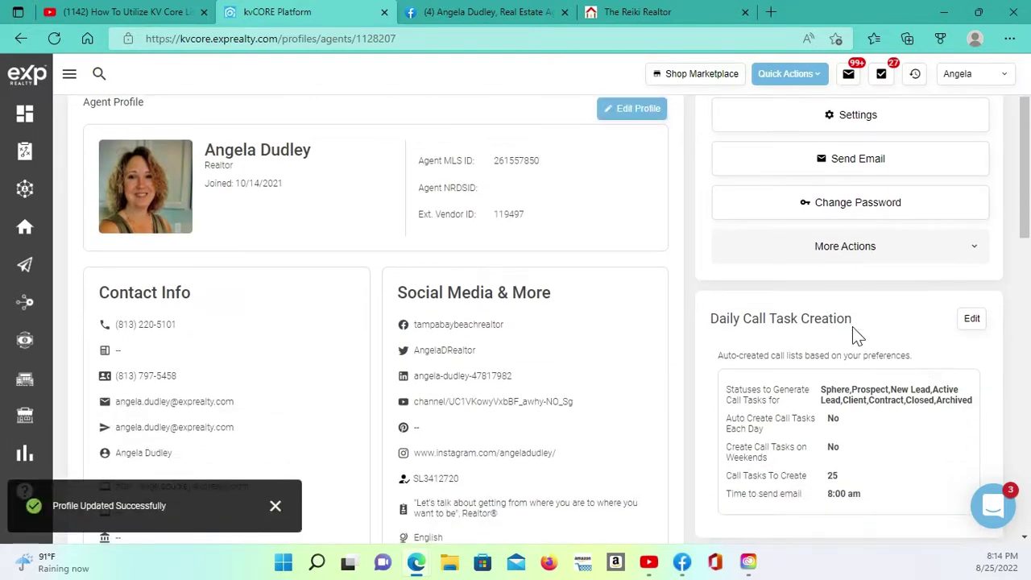
{"action": "scroll", "coordinate": [900, 344], "scroll_direction": "down", "scroll_amount": 1}
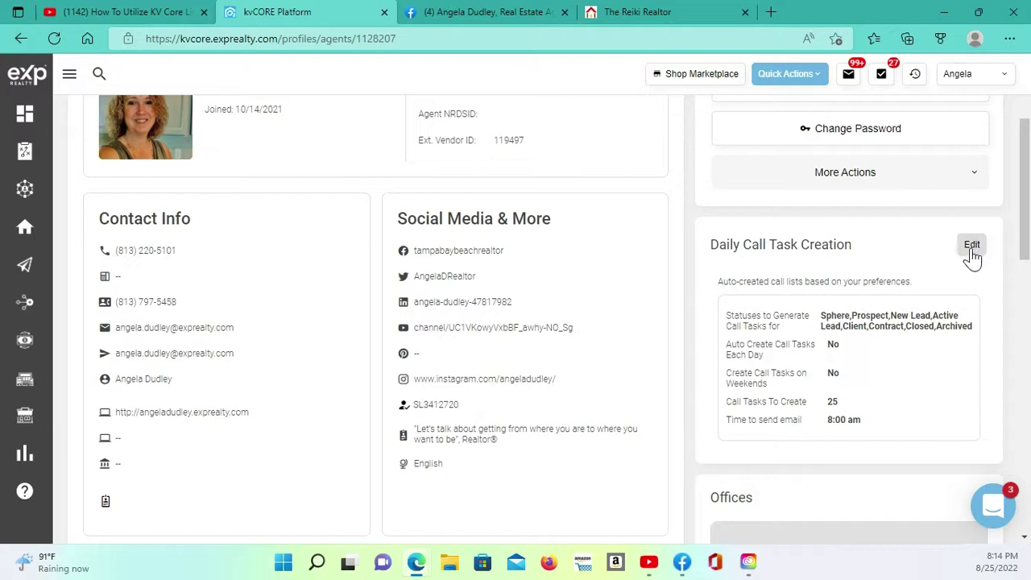
{"action": "left_click", "coordinate": [972, 246]}
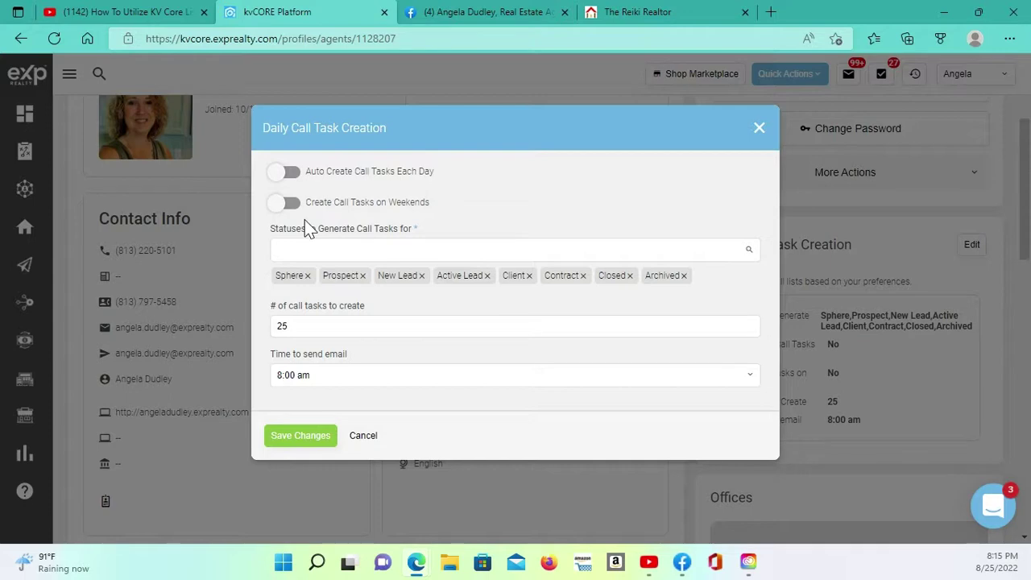
{"action": "left_click", "coordinate": [759, 132]}
{"action": "scroll", "coordinate": [588, 223], "scroll_direction": "up", "scroll_amount": 3}
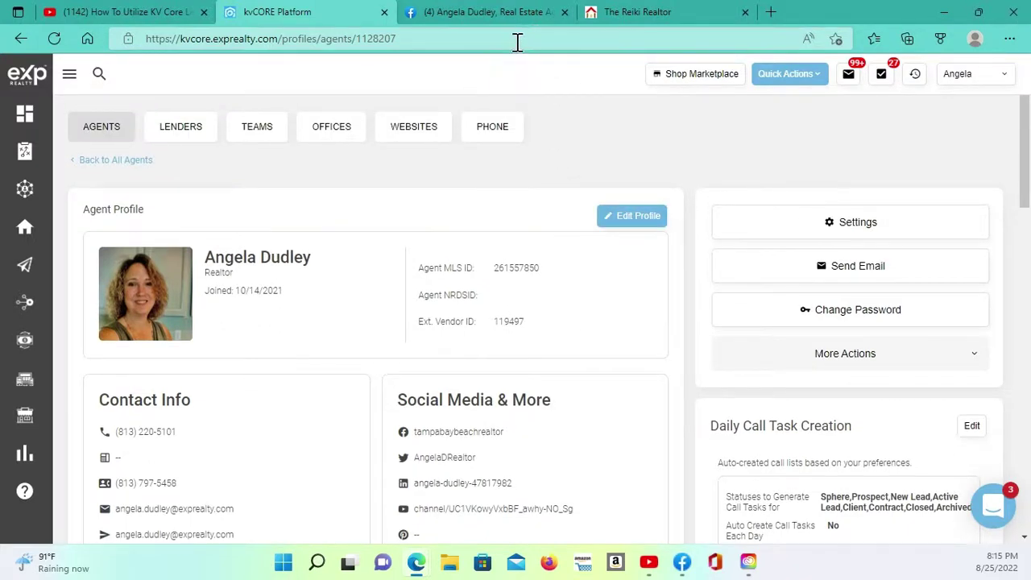
Switch to The Reiki Realtor website and check its header's Facebook and Twitter links, closing each page opened.
{"action": "left_click", "coordinate": [636, 12]}
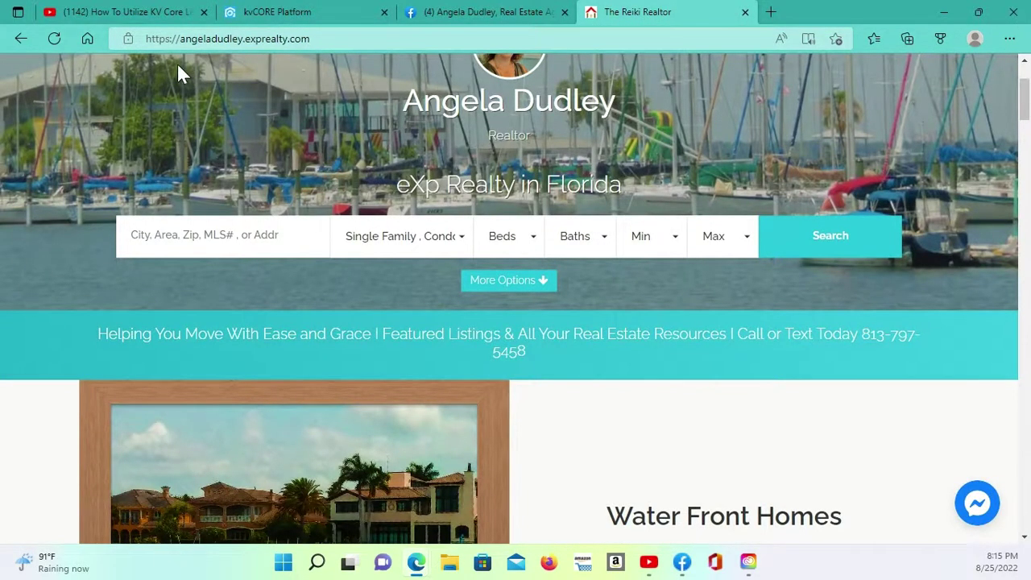
{"action": "scroll", "coordinate": [354, 131], "scroll_direction": "up", "scroll_amount": 1}
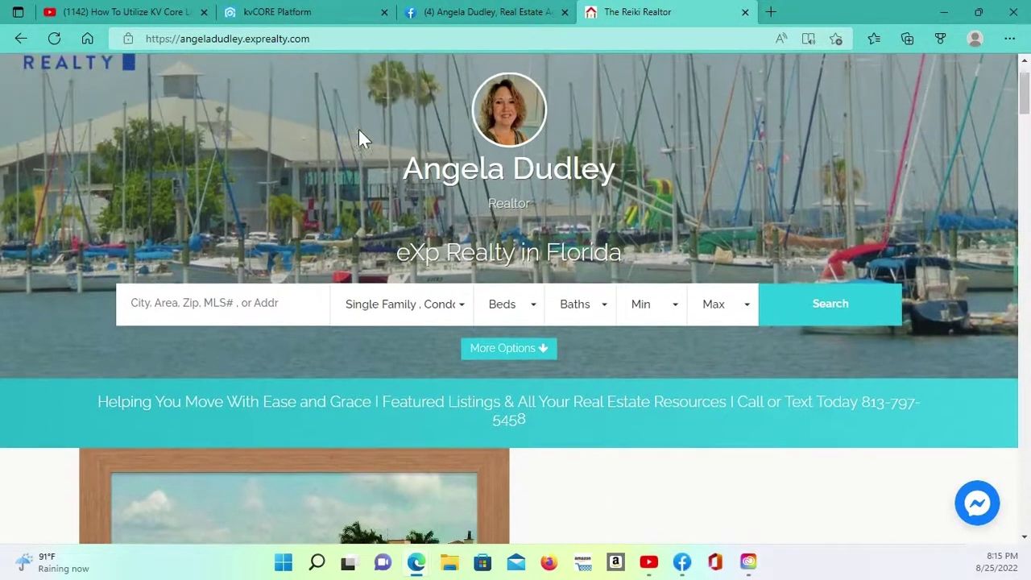
{"action": "scroll", "coordinate": [654, 179], "scroll_direction": "up", "scroll_amount": 1}
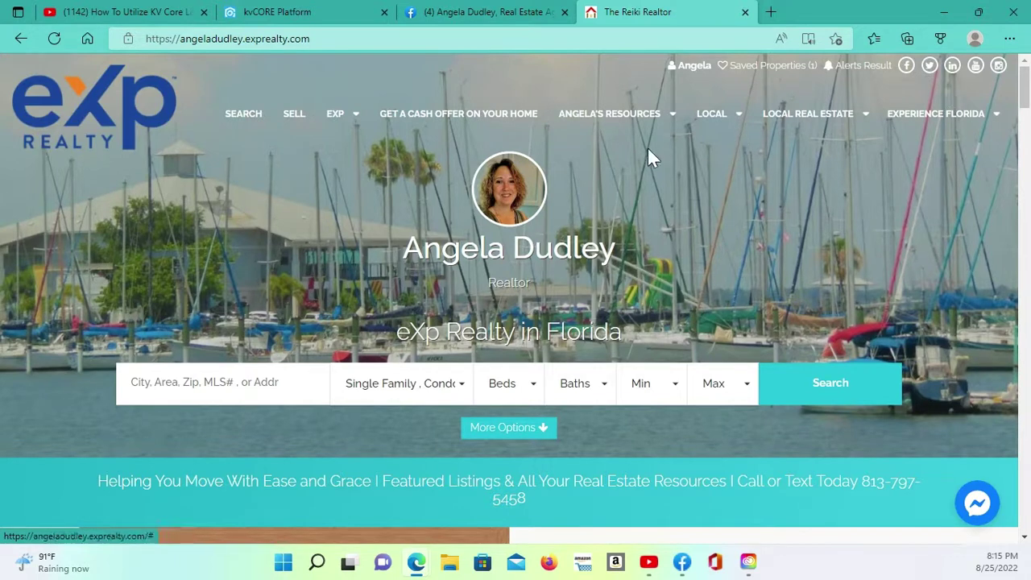
{"action": "mouse_move", "coordinate": [269, 161]}
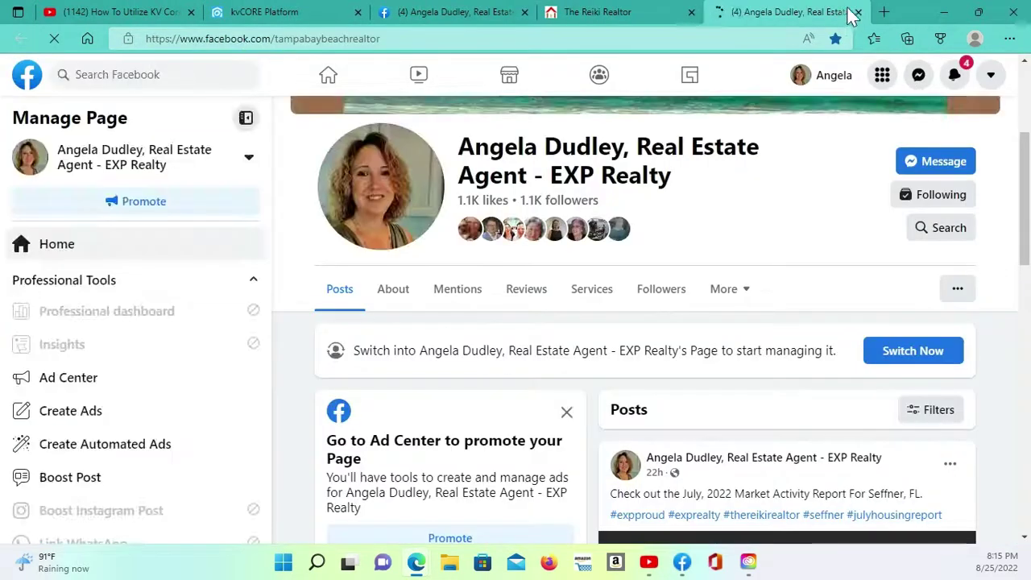
{"action": "left_click", "coordinate": [857, 14]}
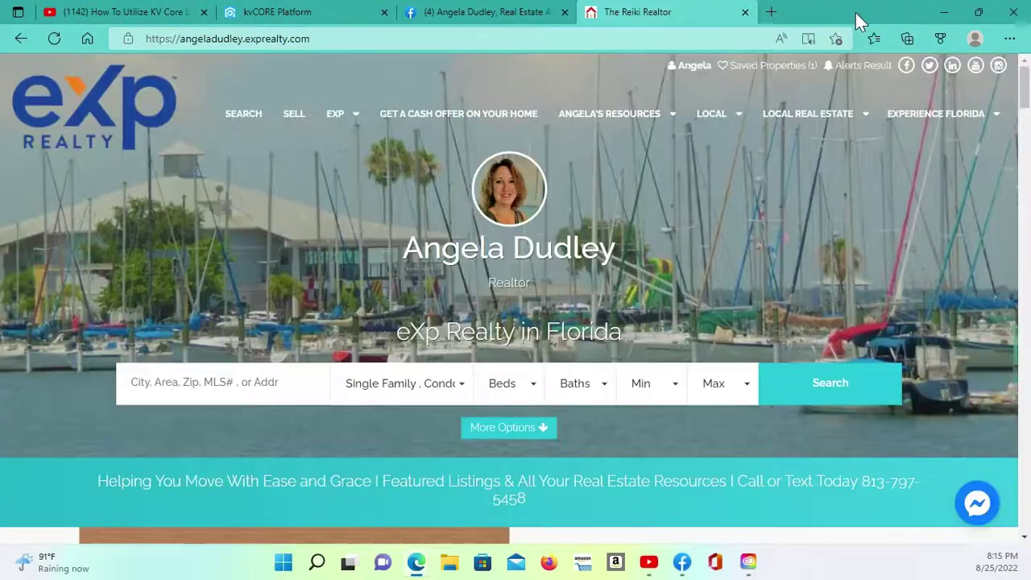
{"action": "left_click", "coordinate": [931, 71]}
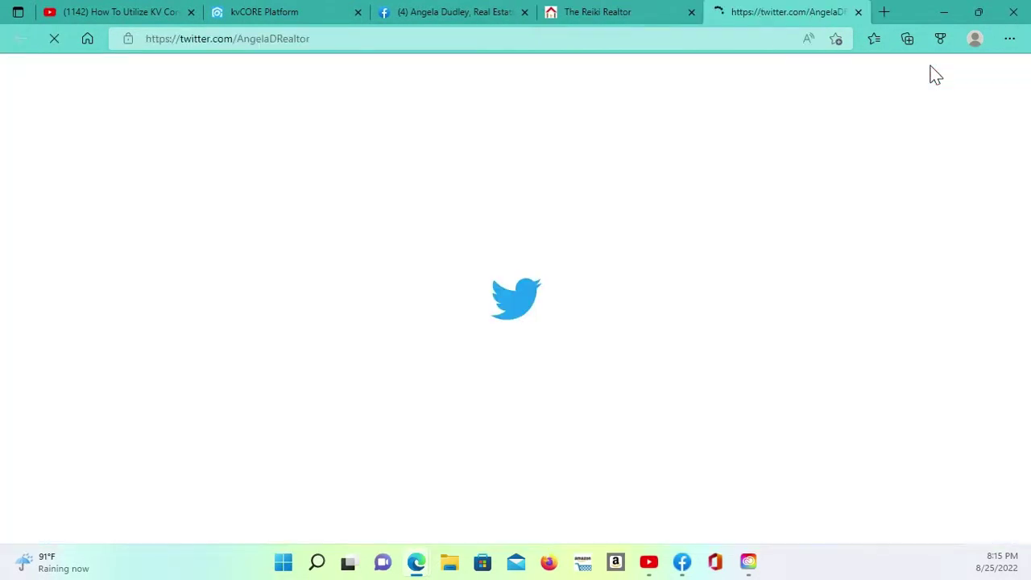
{"action": "left_click", "coordinate": [858, 10]}
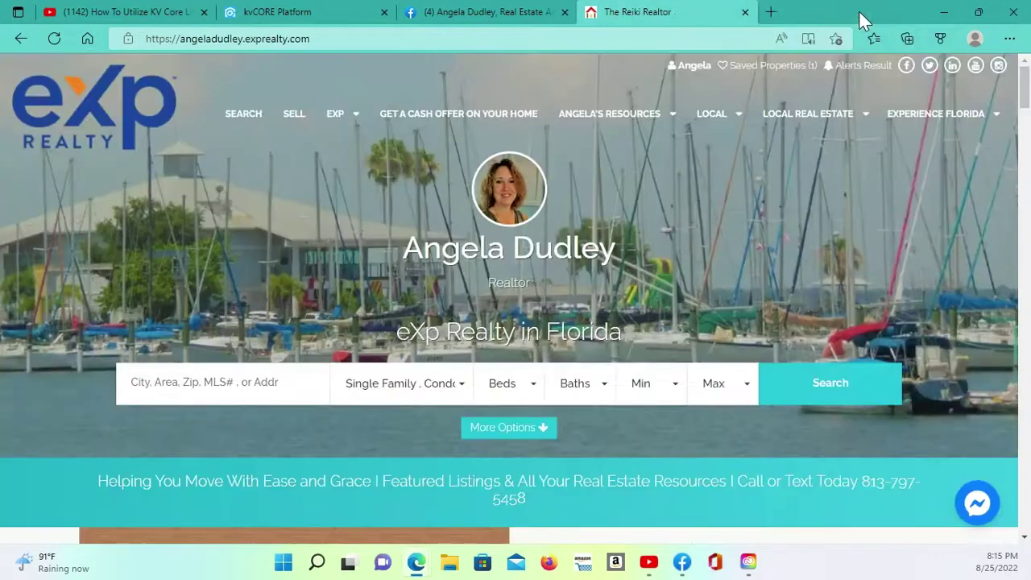
Check the website header's LinkedIn, YouTube and Instagram links, closing each page opened.
{"action": "left_click", "coordinate": [951, 66]}
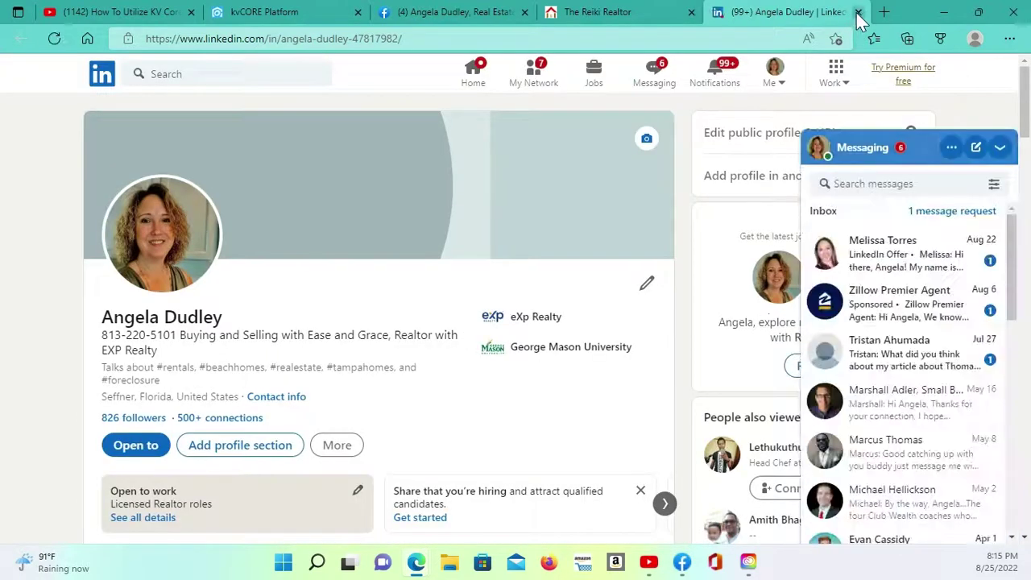
{"action": "left_click", "coordinate": [858, 12]}
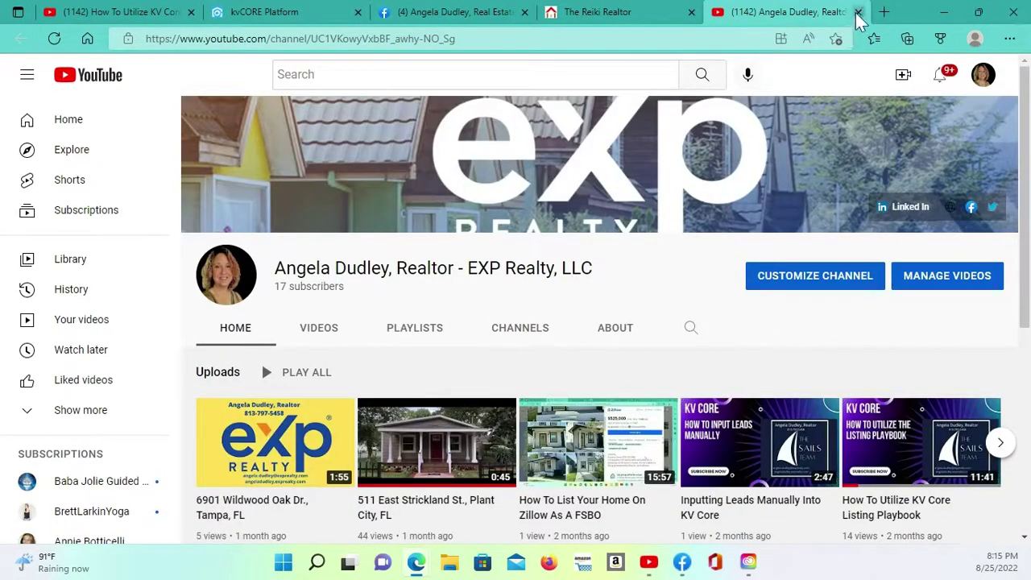
{"action": "left_click", "coordinate": [857, 13]}
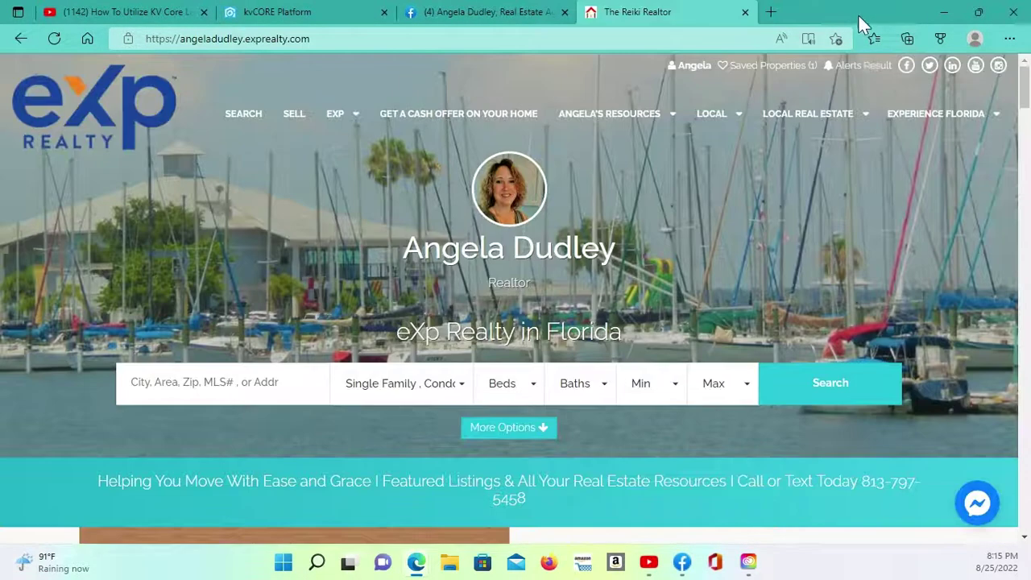
{"action": "left_click", "coordinate": [998, 66]}
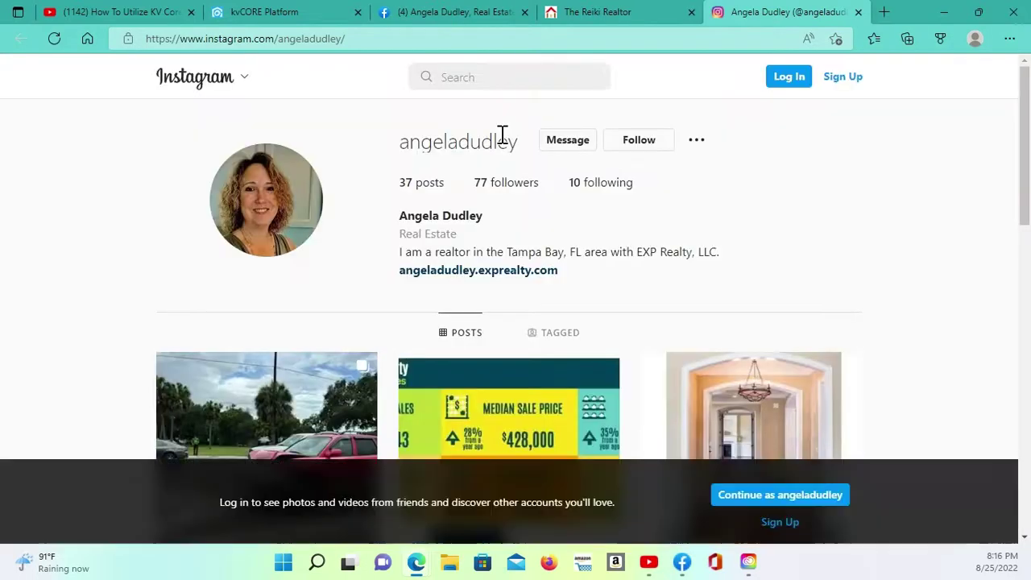
{"action": "scroll", "coordinate": [598, 233], "scroll_direction": "down", "scroll_amount": 2}
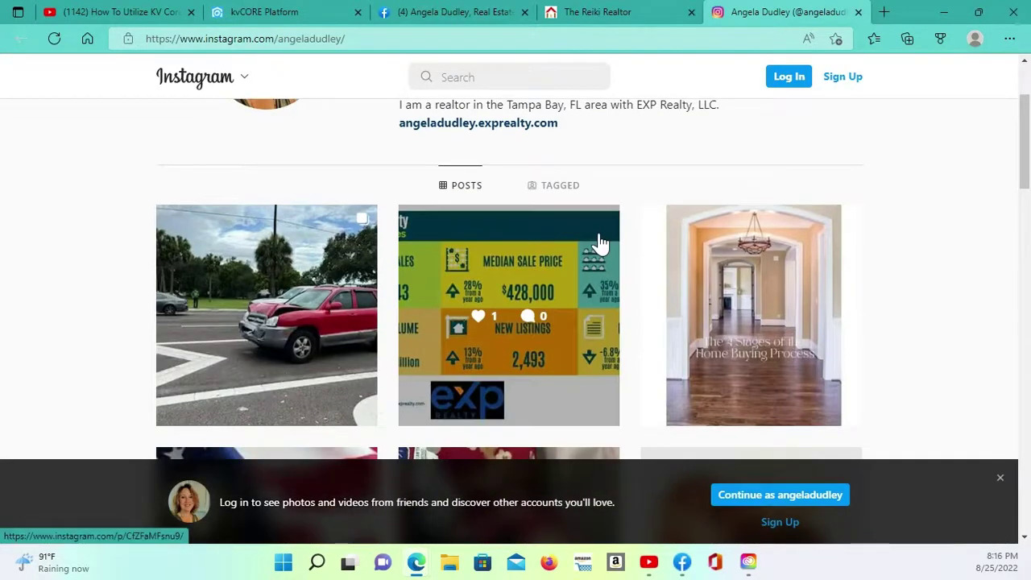
{"action": "scroll", "coordinate": [601, 242], "scroll_direction": "up", "scroll_amount": 2}
{"action": "left_click", "coordinate": [859, 13]}
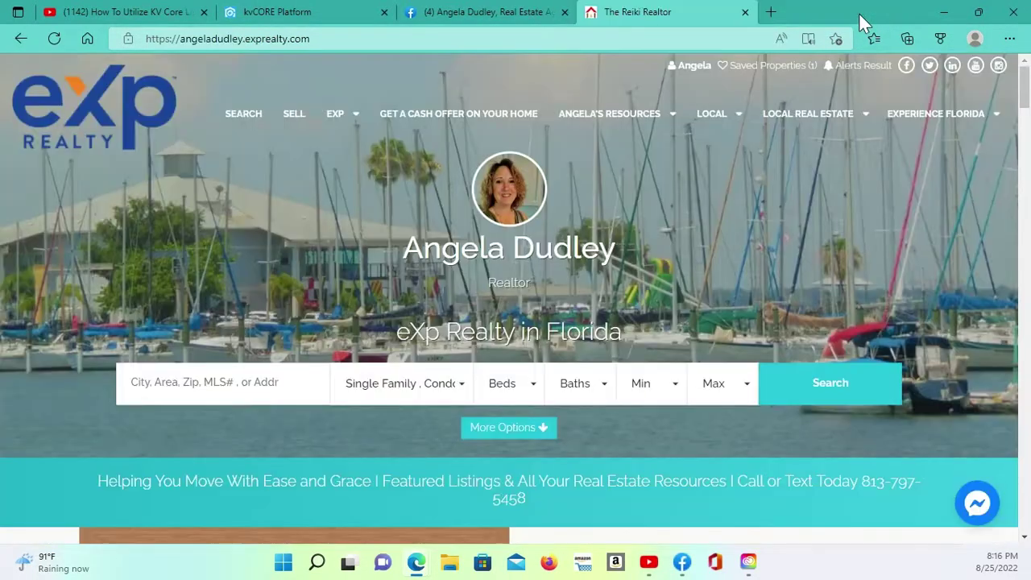
Check the tagline below the homepage's search banner, view the advanced home search with More Options, and return to the homepage.
{"action": "scroll", "coordinate": [720, 164], "scroll_direction": "down", "scroll_amount": 1}
{"action": "scroll", "coordinate": [722, 176], "scroll_direction": "down", "scroll_amount": 1}
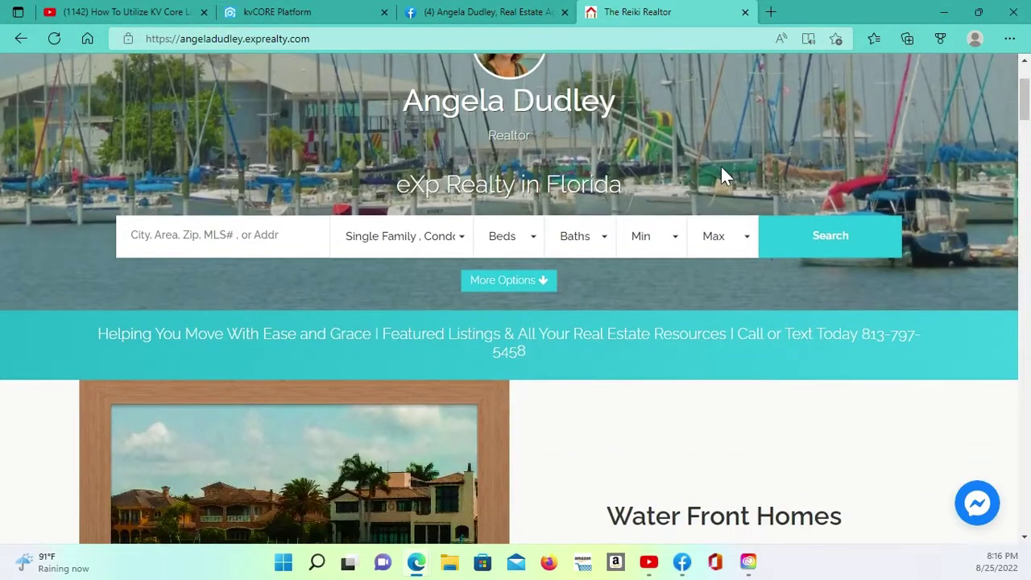
{"action": "scroll", "coordinate": [721, 172], "scroll_direction": "down", "scroll_amount": 2}
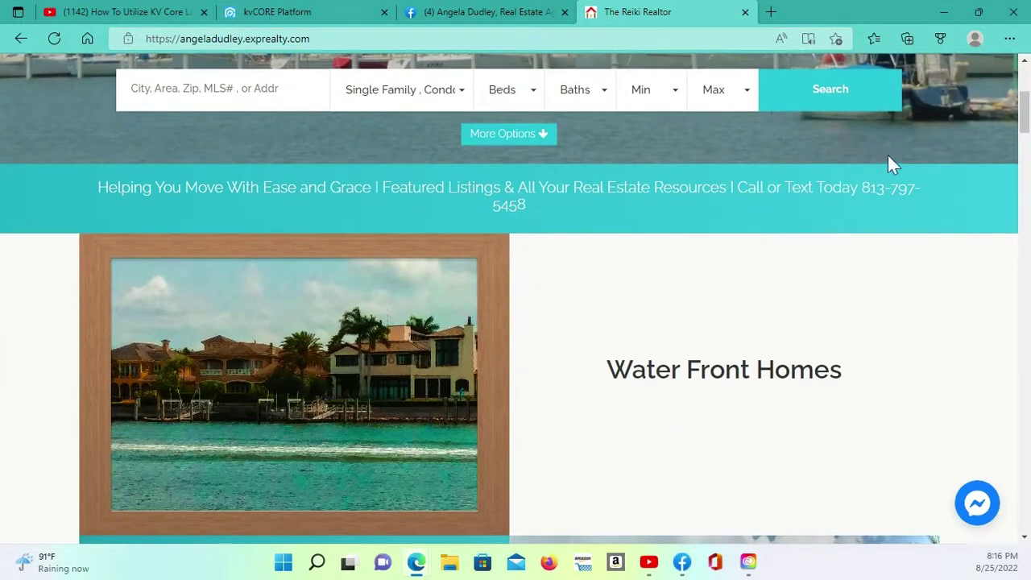
{"action": "left_click", "coordinate": [543, 142]}
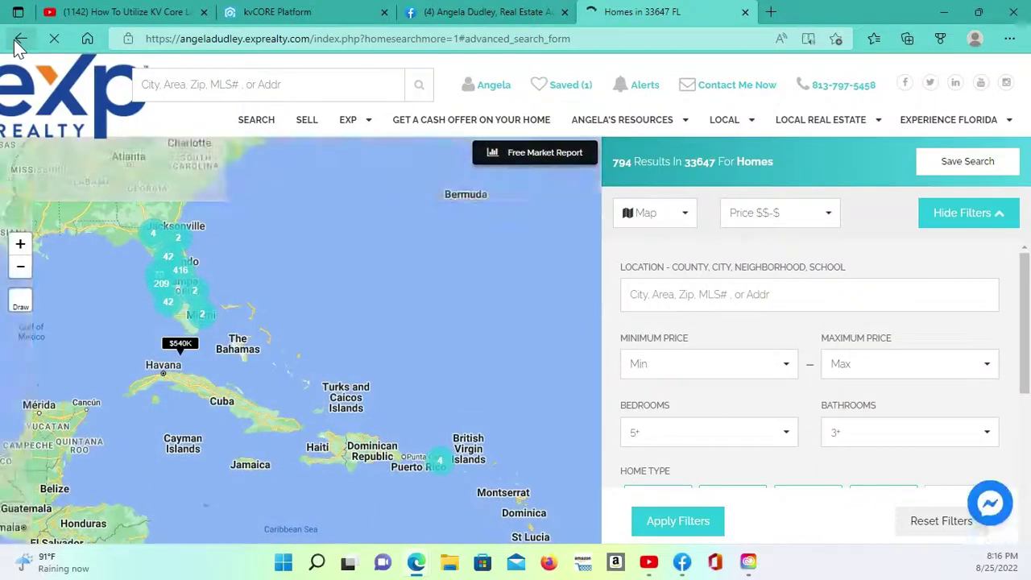
{"action": "left_click", "coordinate": [18, 41]}
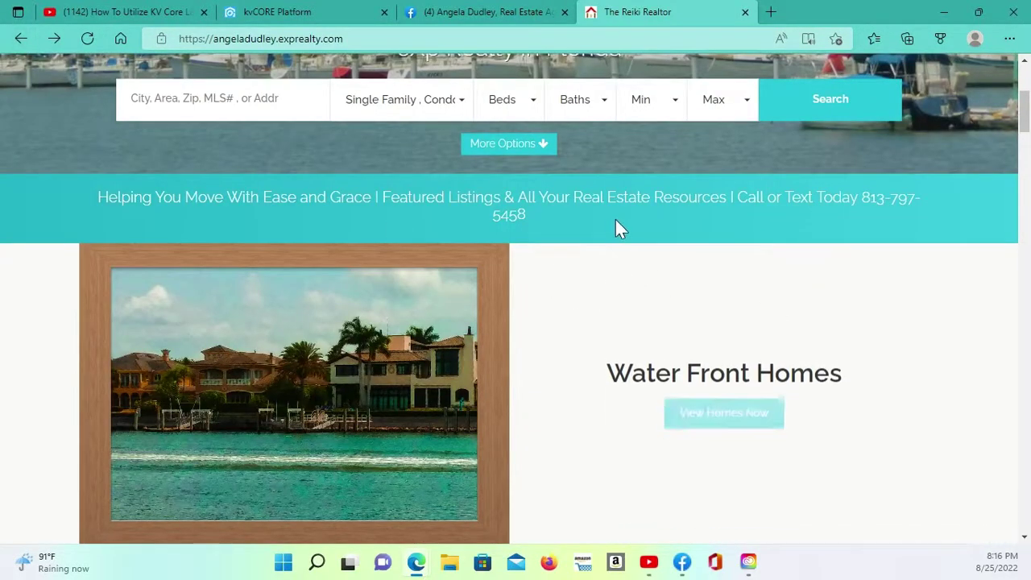
Examine the homepage from the property categories and listings down to the Areas We Cover section and the footer's office contact details.
{"action": "scroll", "coordinate": [610, 227], "scroll_direction": "up", "scroll_amount": 1}
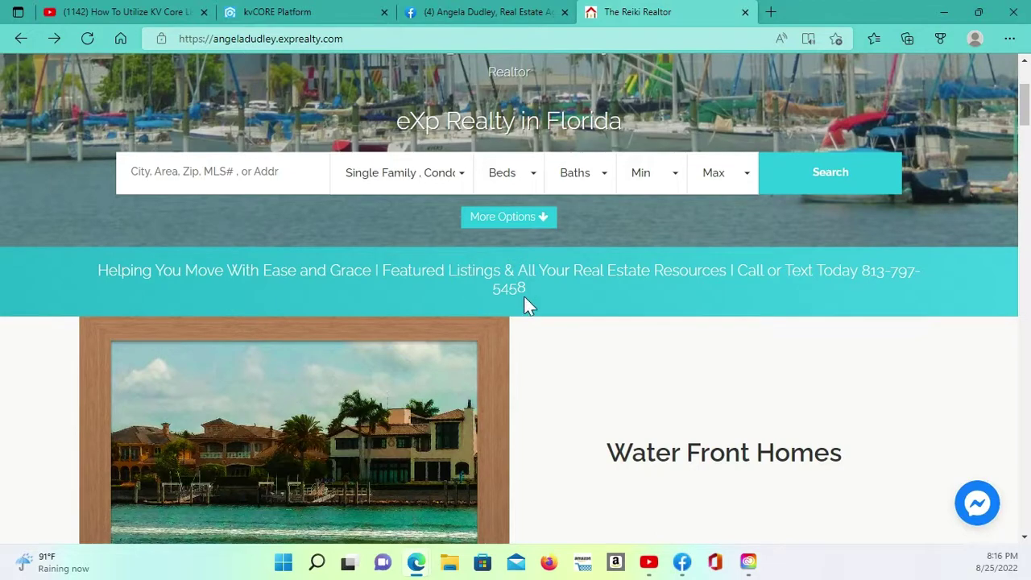
{"action": "scroll", "coordinate": [527, 304], "scroll_direction": "down", "scroll_amount": 15}
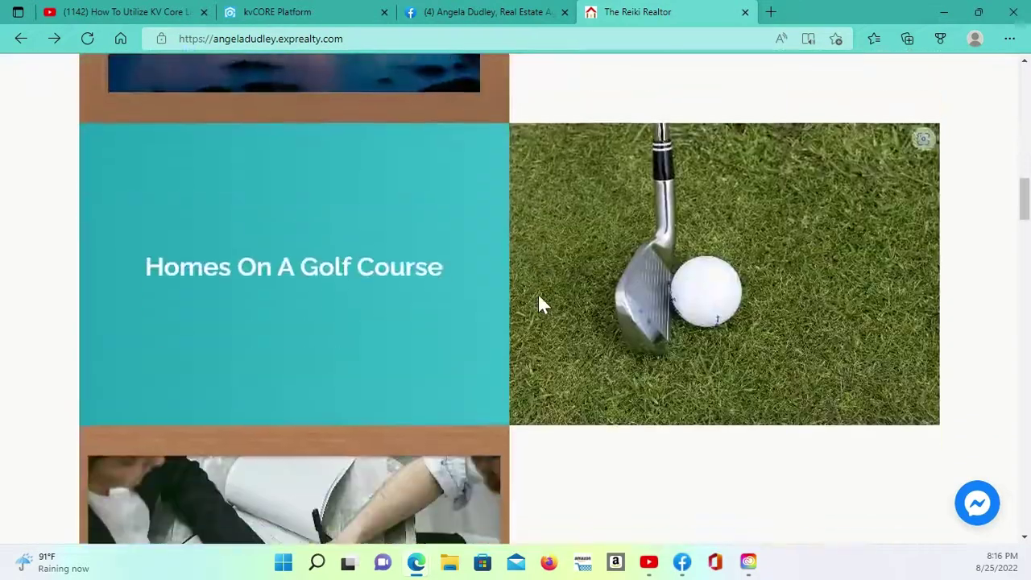
{"action": "scroll", "coordinate": [539, 305], "scroll_direction": "down", "scroll_amount": 12}
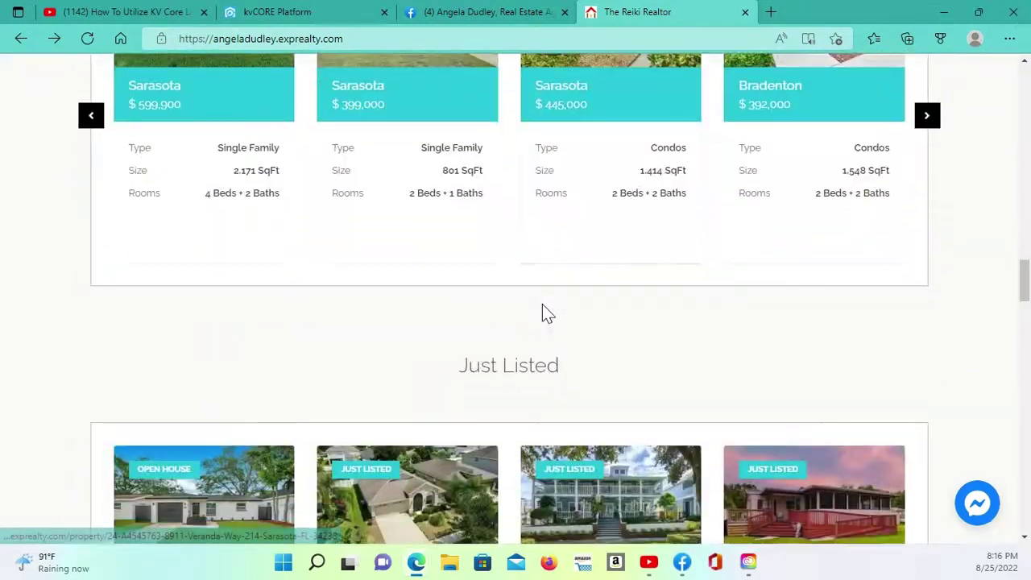
{"action": "scroll", "coordinate": [542, 314], "scroll_direction": "down", "scroll_amount": 10}
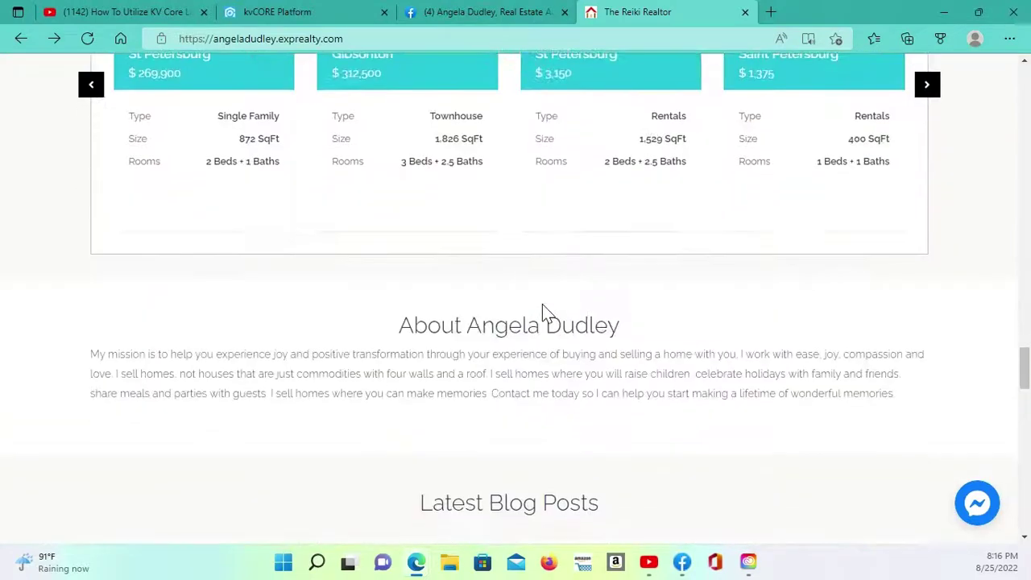
{"action": "scroll", "coordinate": [542, 313], "scroll_direction": "down", "scroll_amount": 6}
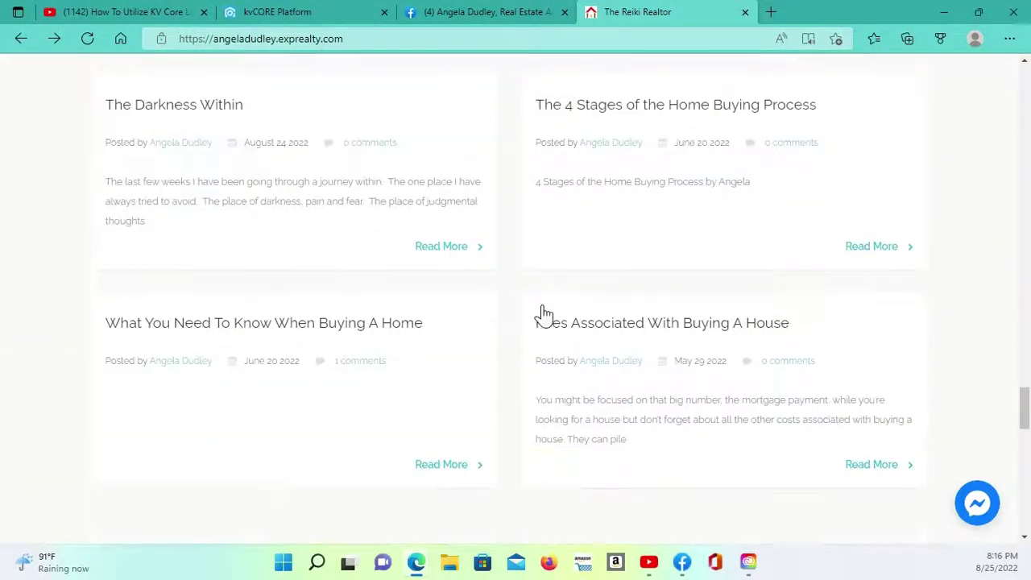
{"action": "scroll", "coordinate": [541, 306], "scroll_direction": "down", "scroll_amount": 3}
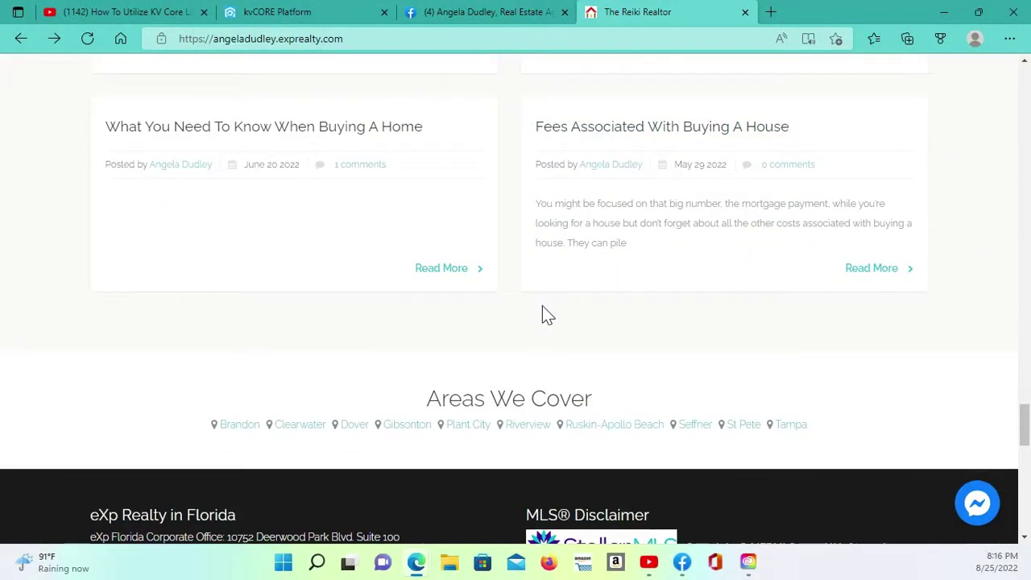
{"action": "scroll", "coordinate": [542, 315], "scroll_direction": "down", "scroll_amount": 3}
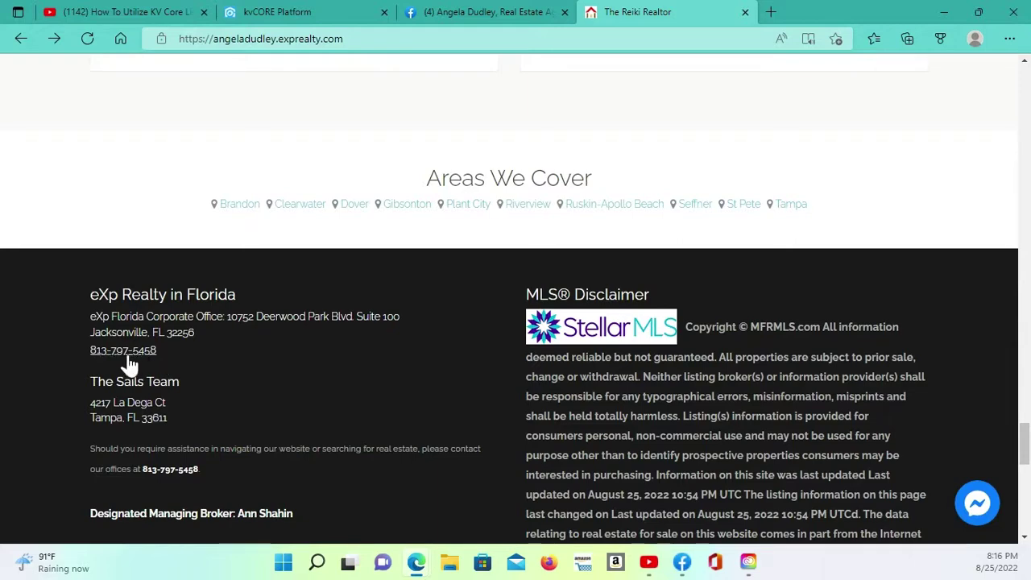
{"action": "scroll", "coordinate": [354, 366], "scroll_direction": "down", "scroll_amount": 2}
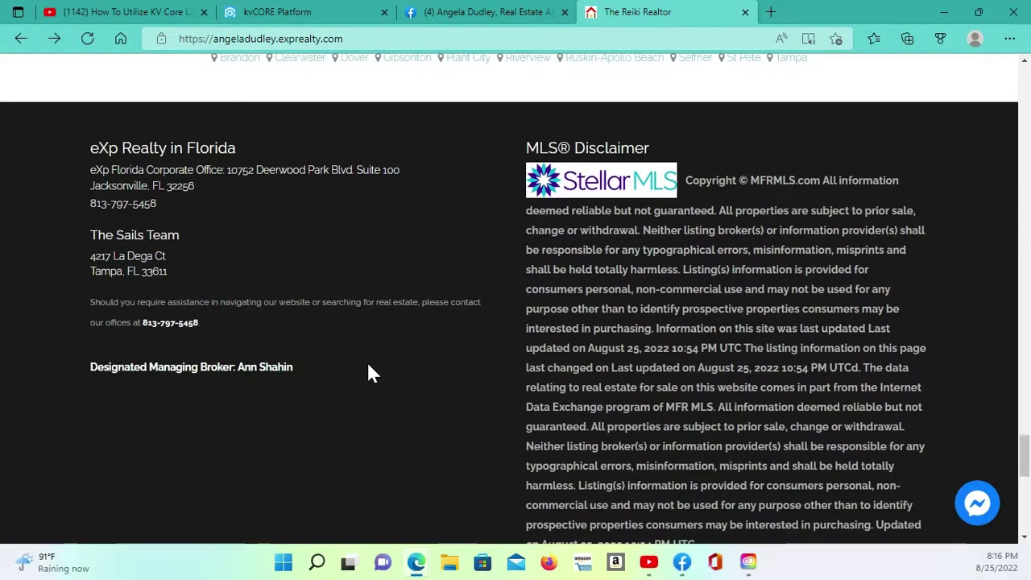
{"action": "scroll", "coordinate": [368, 367], "scroll_direction": "up", "scroll_amount": 2}
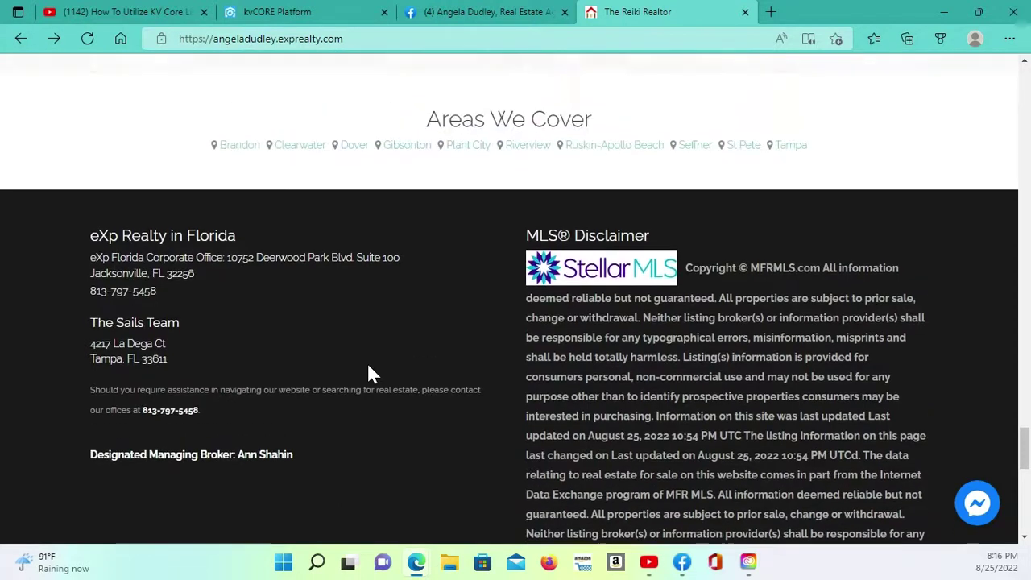
{"action": "scroll", "coordinate": [370, 374], "scroll_direction": "up", "scroll_amount": 1}
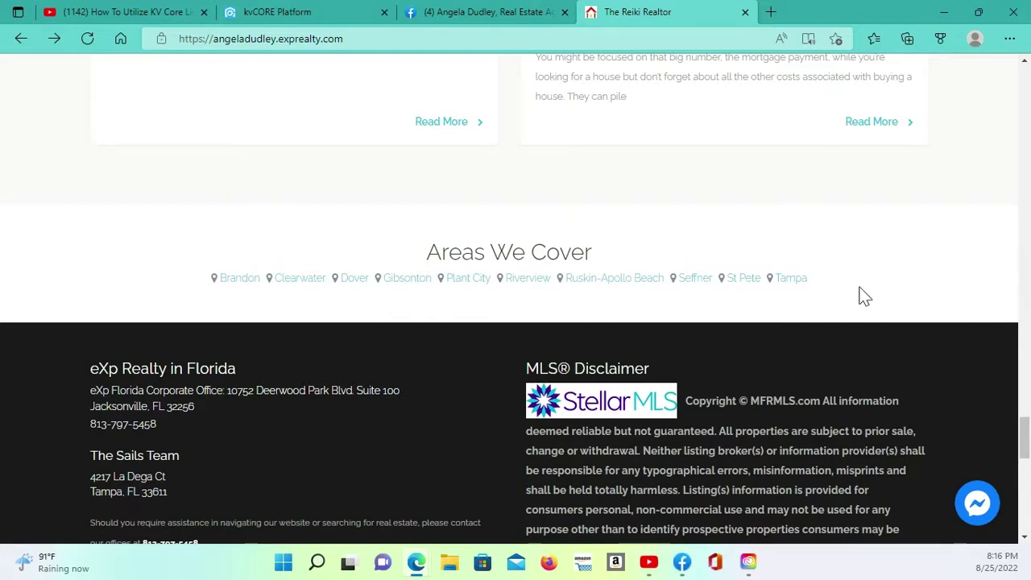
Review the homepage's blog posts, About section, Just Reduced and Open Houses listings and property categories, going back up to the search banner.
{"action": "scroll", "coordinate": [863, 297], "scroll_direction": "up", "scroll_amount": 3}
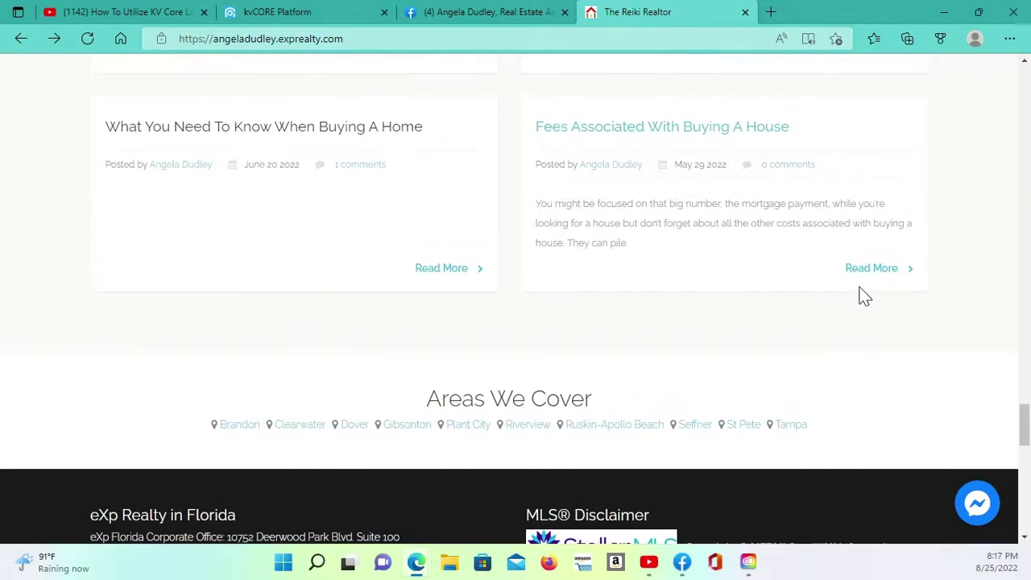
{"action": "scroll", "coordinate": [863, 297], "scroll_direction": "up", "scroll_amount": 1}
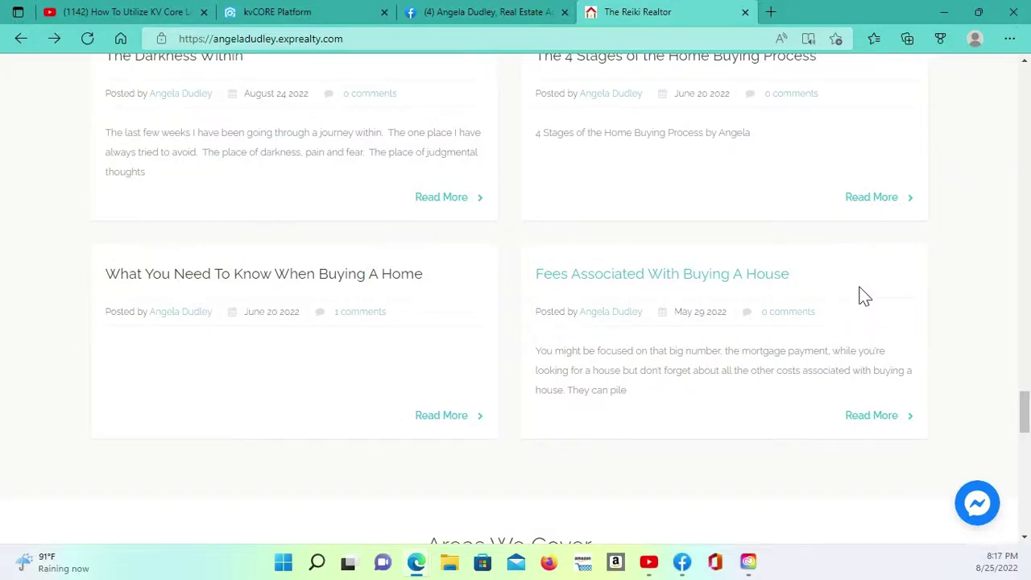
{"action": "scroll", "coordinate": [798, 317], "scroll_direction": "up", "scroll_amount": 6}
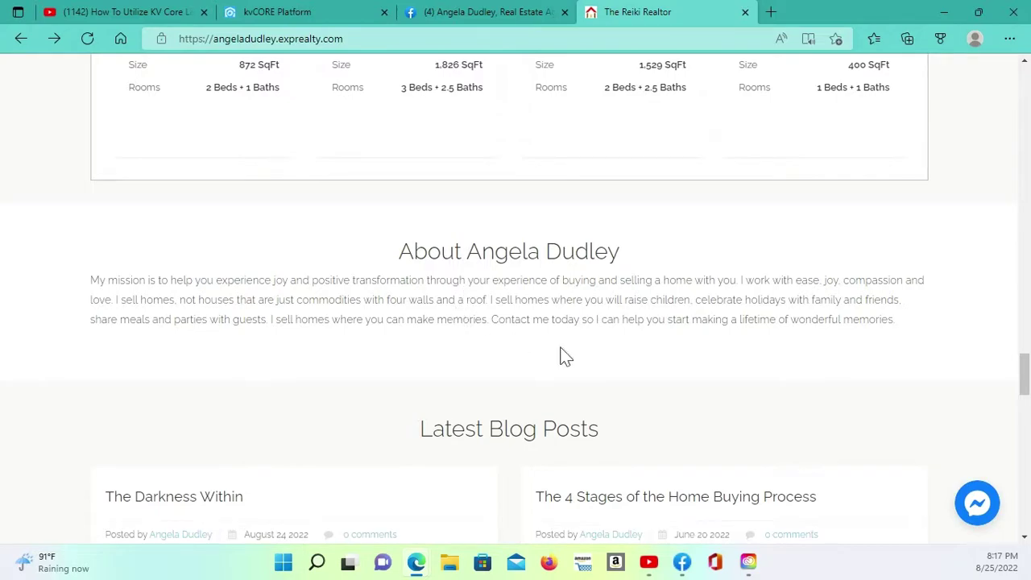
{"action": "scroll", "coordinate": [606, 318], "scroll_direction": "up", "scroll_amount": 5}
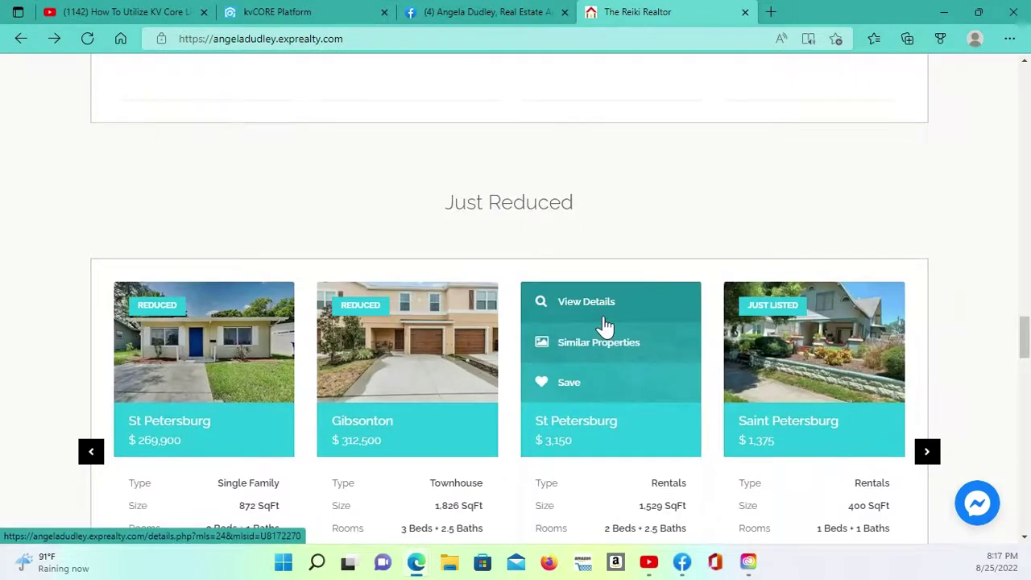
{"action": "scroll", "coordinate": [605, 322], "scroll_direction": "up", "scroll_amount": 10}
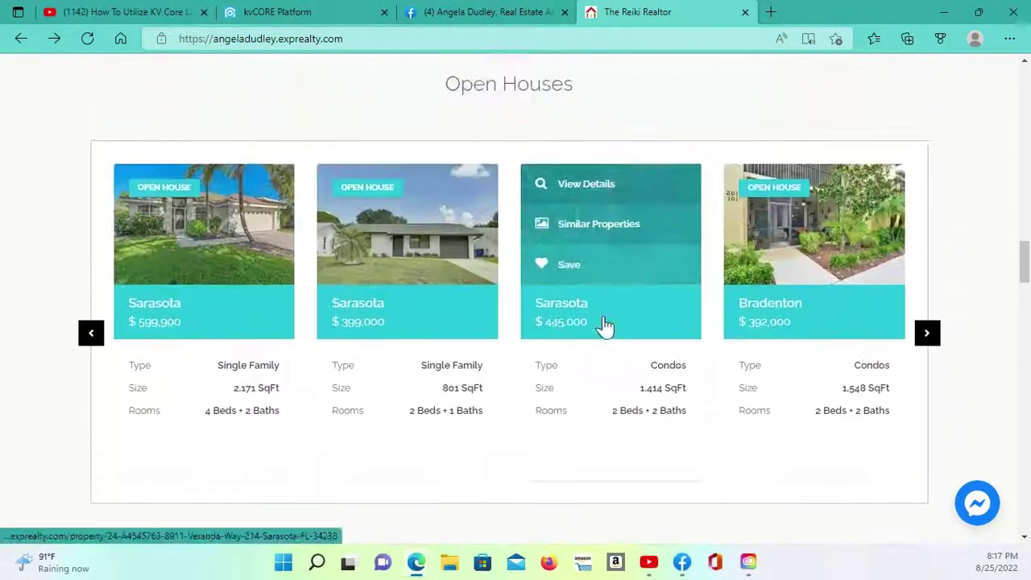
{"action": "scroll", "coordinate": [605, 324], "scroll_direction": "up", "scroll_amount": 3}
{"action": "scroll", "coordinate": [606, 325], "scroll_direction": "up", "scroll_amount": 3}
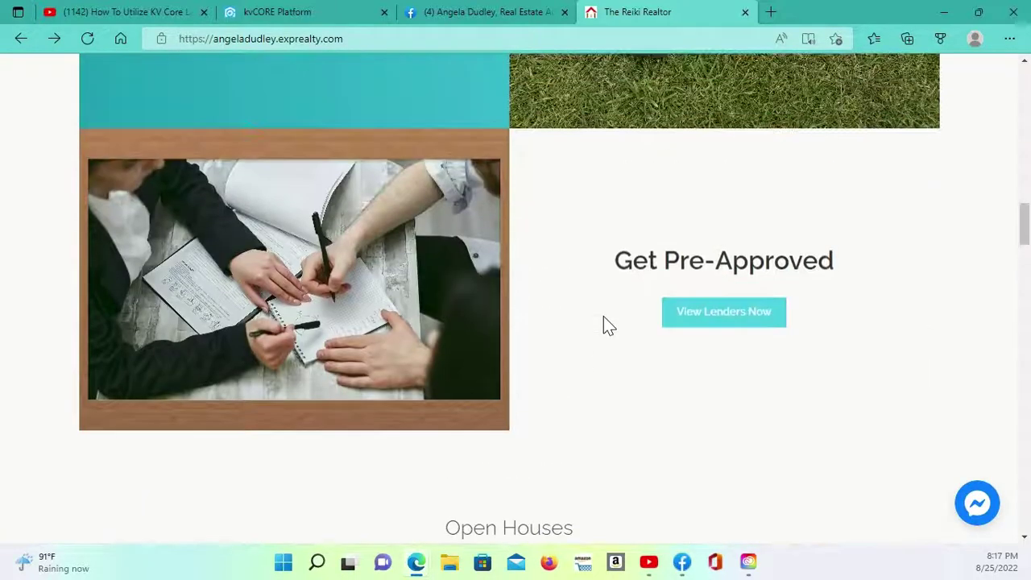
{"action": "scroll", "coordinate": [604, 317], "scroll_direction": "down", "scroll_amount": 8}
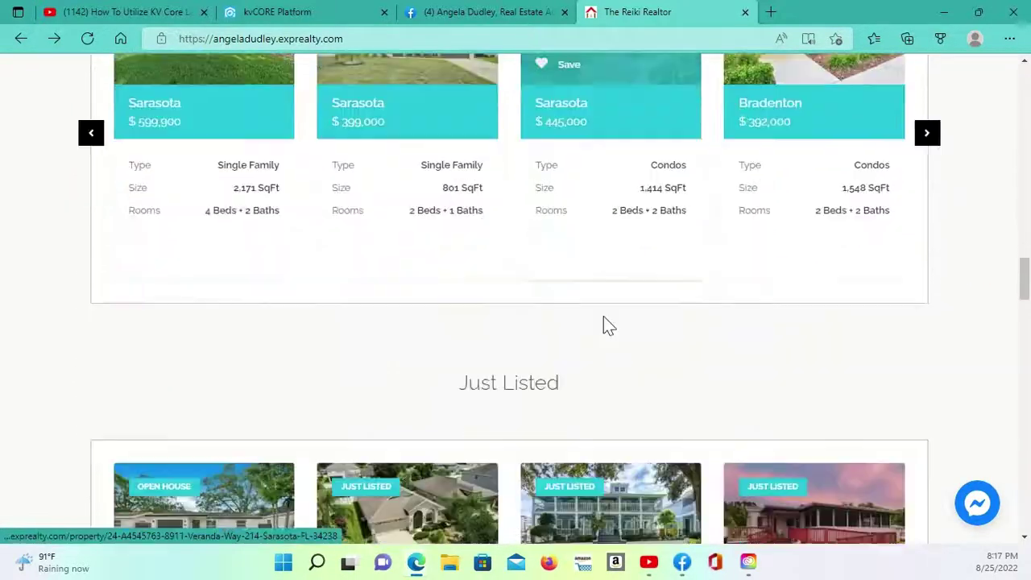
{"action": "scroll", "coordinate": [604, 318], "scroll_direction": "down", "scroll_amount": 3}
{"action": "scroll", "coordinate": [603, 320], "scroll_direction": "up", "scroll_amount": 7}
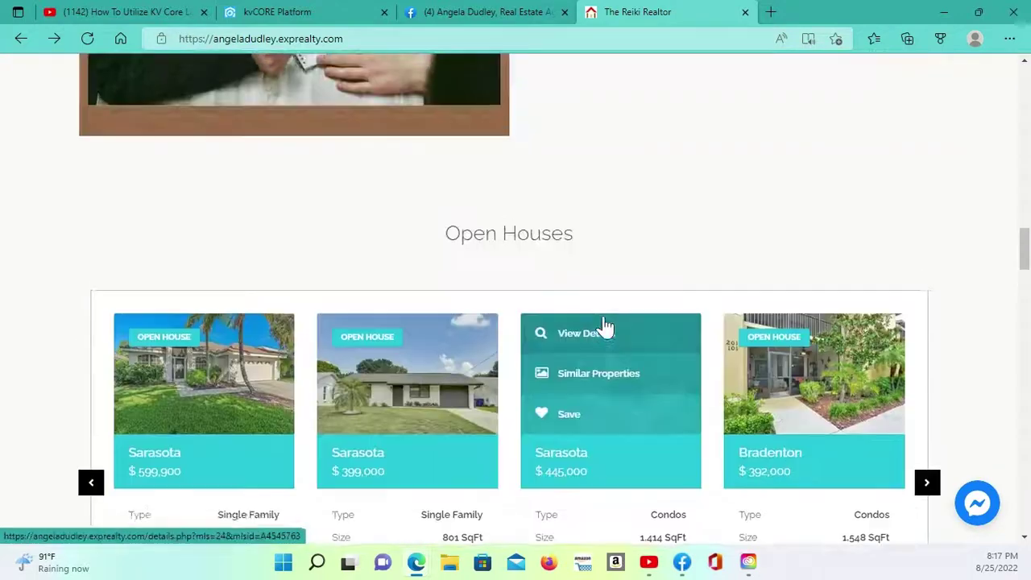
{"action": "scroll", "coordinate": [605, 325], "scroll_direction": "up", "scroll_amount": 10}
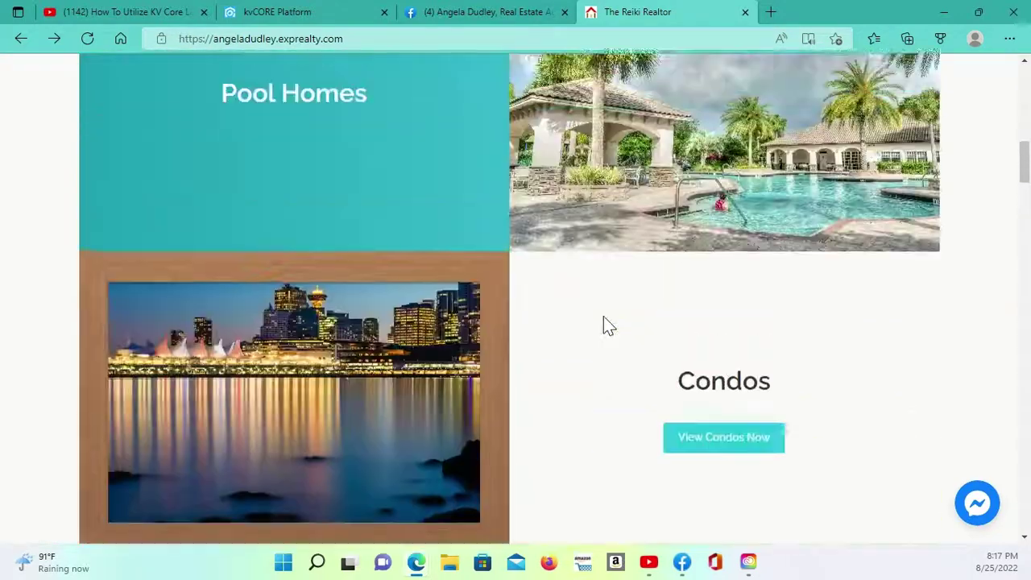
{"action": "scroll", "coordinate": [608, 325], "scroll_direction": "up", "scroll_amount": 7}
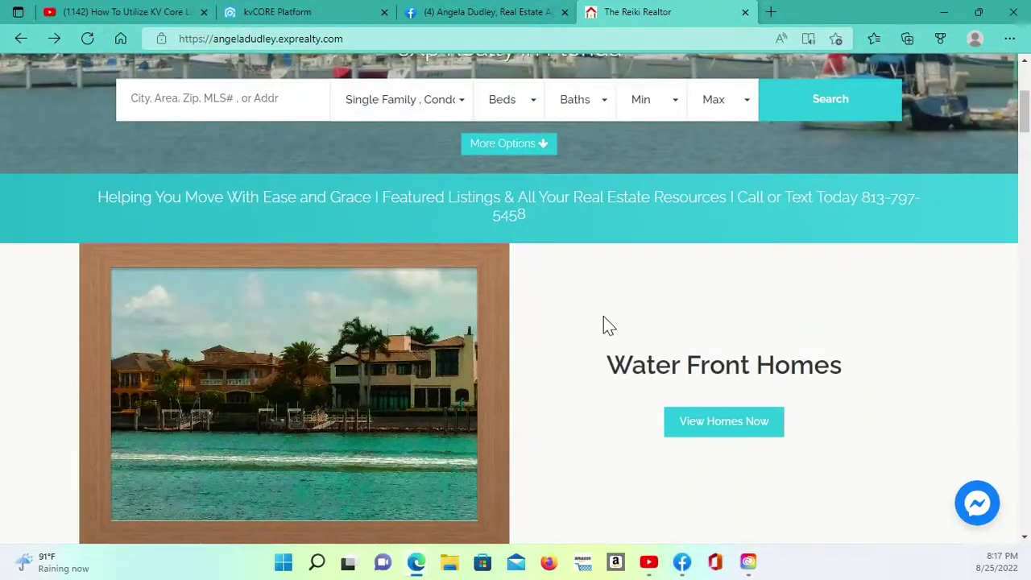
{"action": "scroll", "coordinate": [667, 322], "scroll_direction": "up", "scroll_amount": 4}
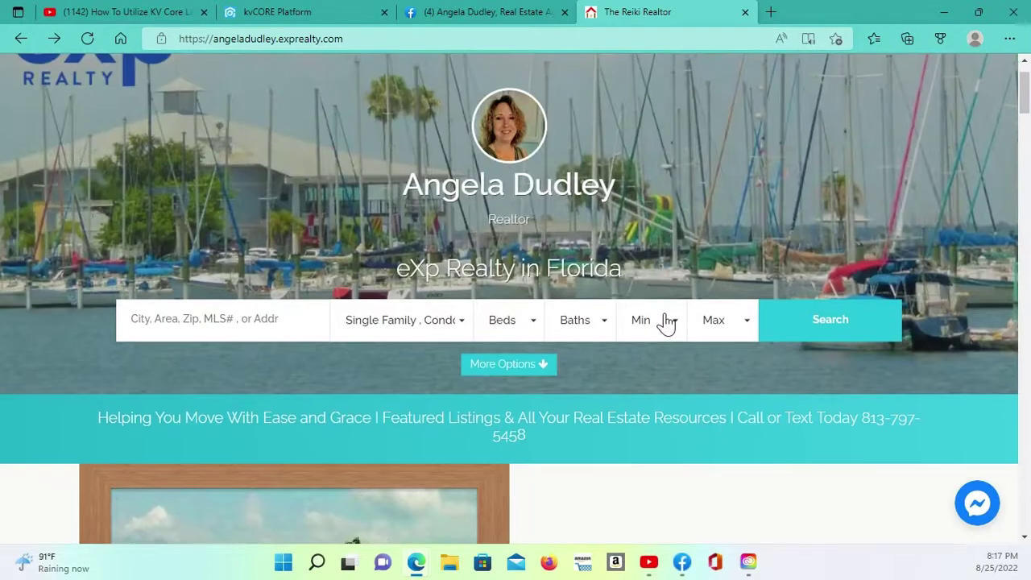